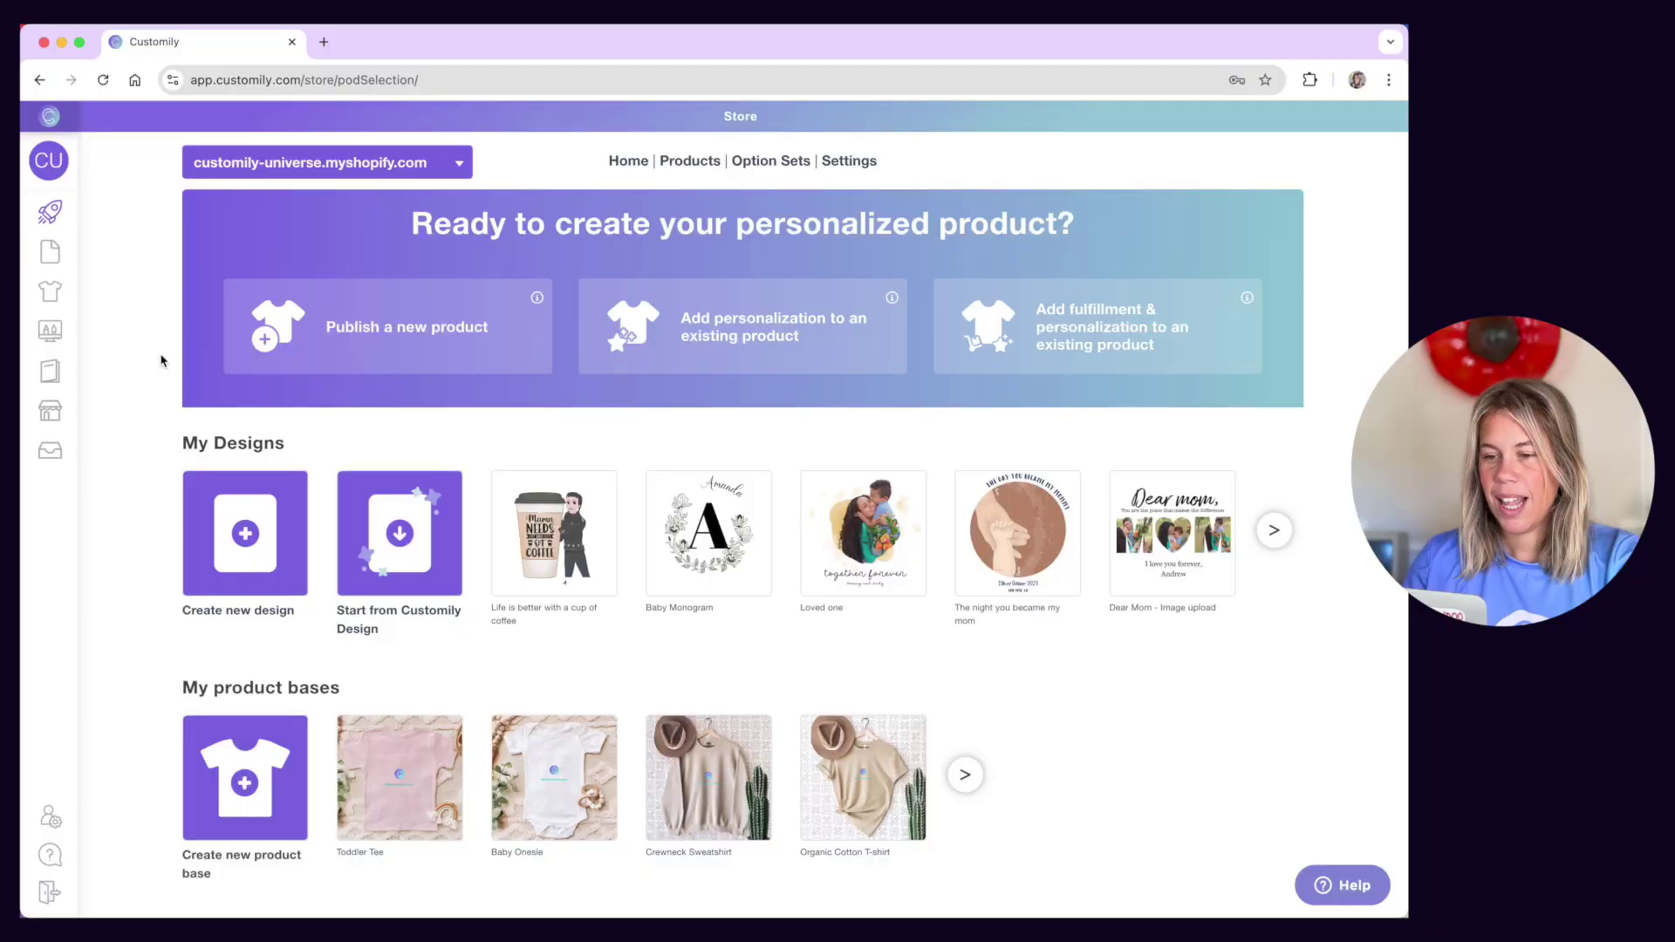
Step: Open Store > Link Products and scroll through the store's product picker list
left_click(62, 419)
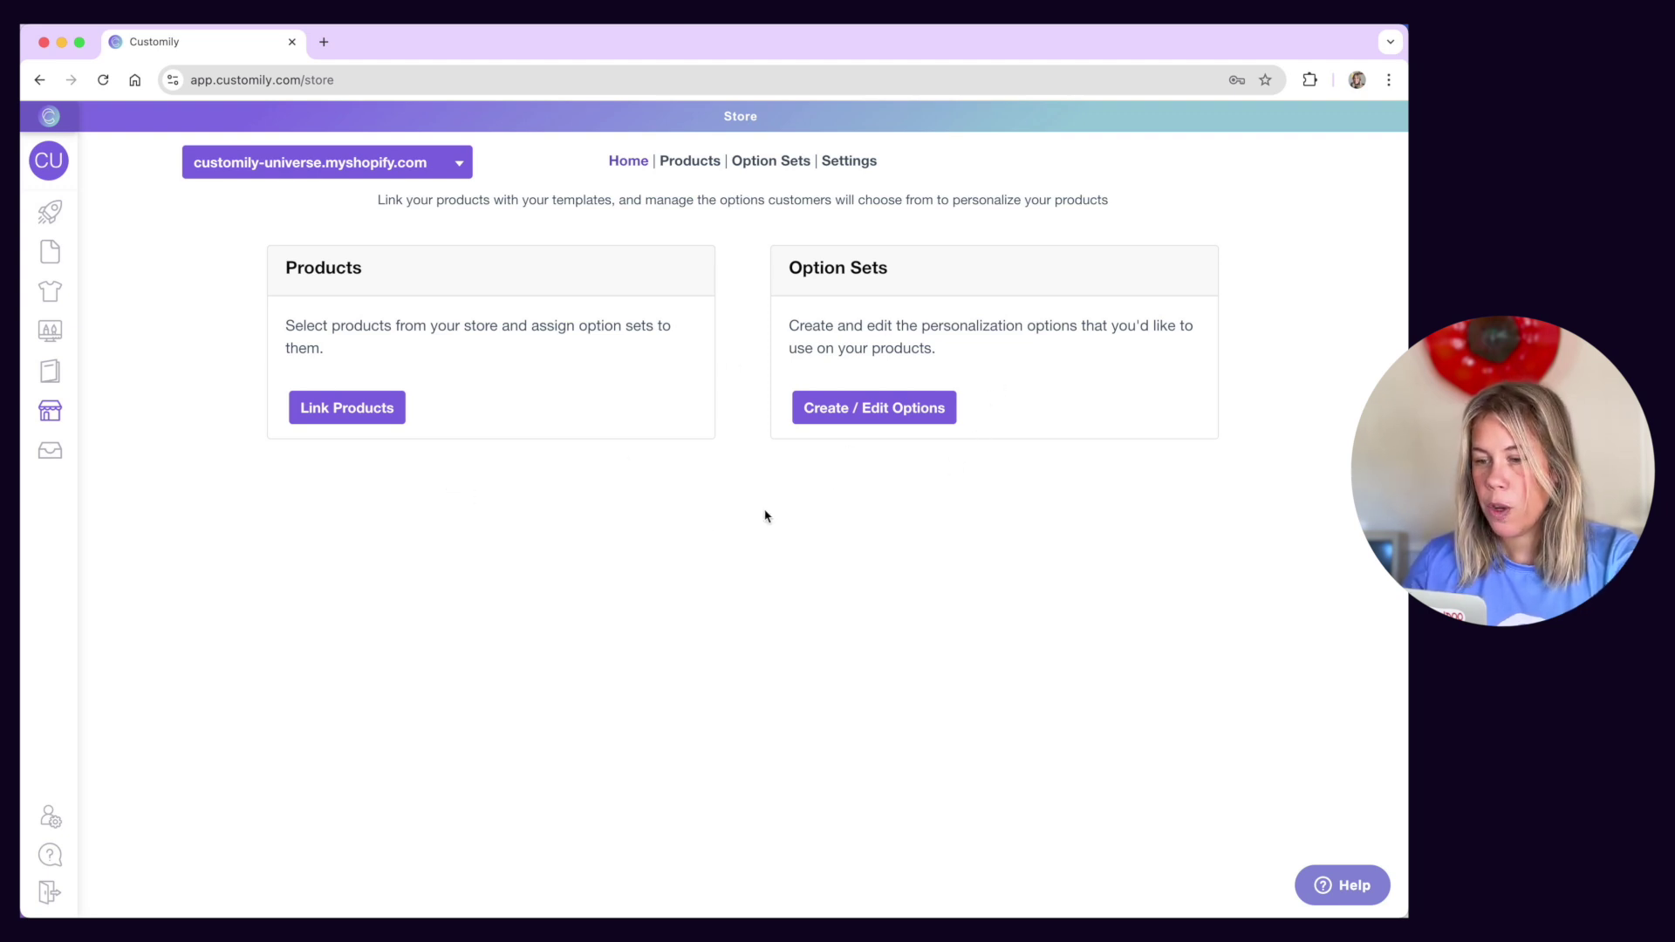
left_click(363, 412)
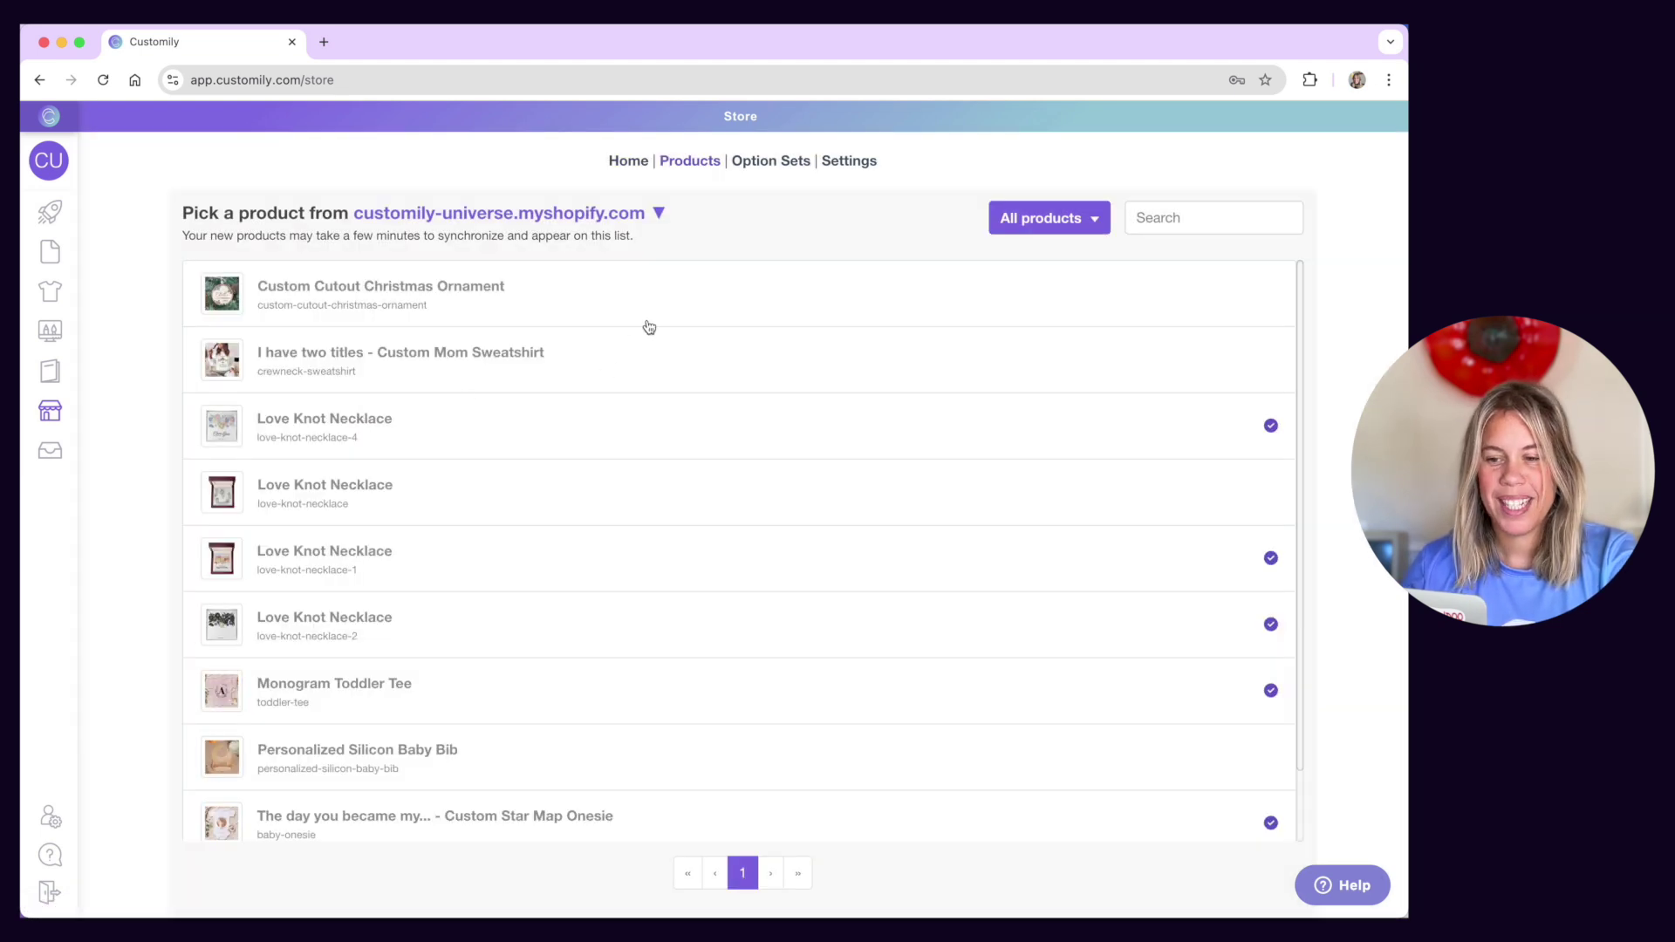
scroll(652, 615, "down", 2)
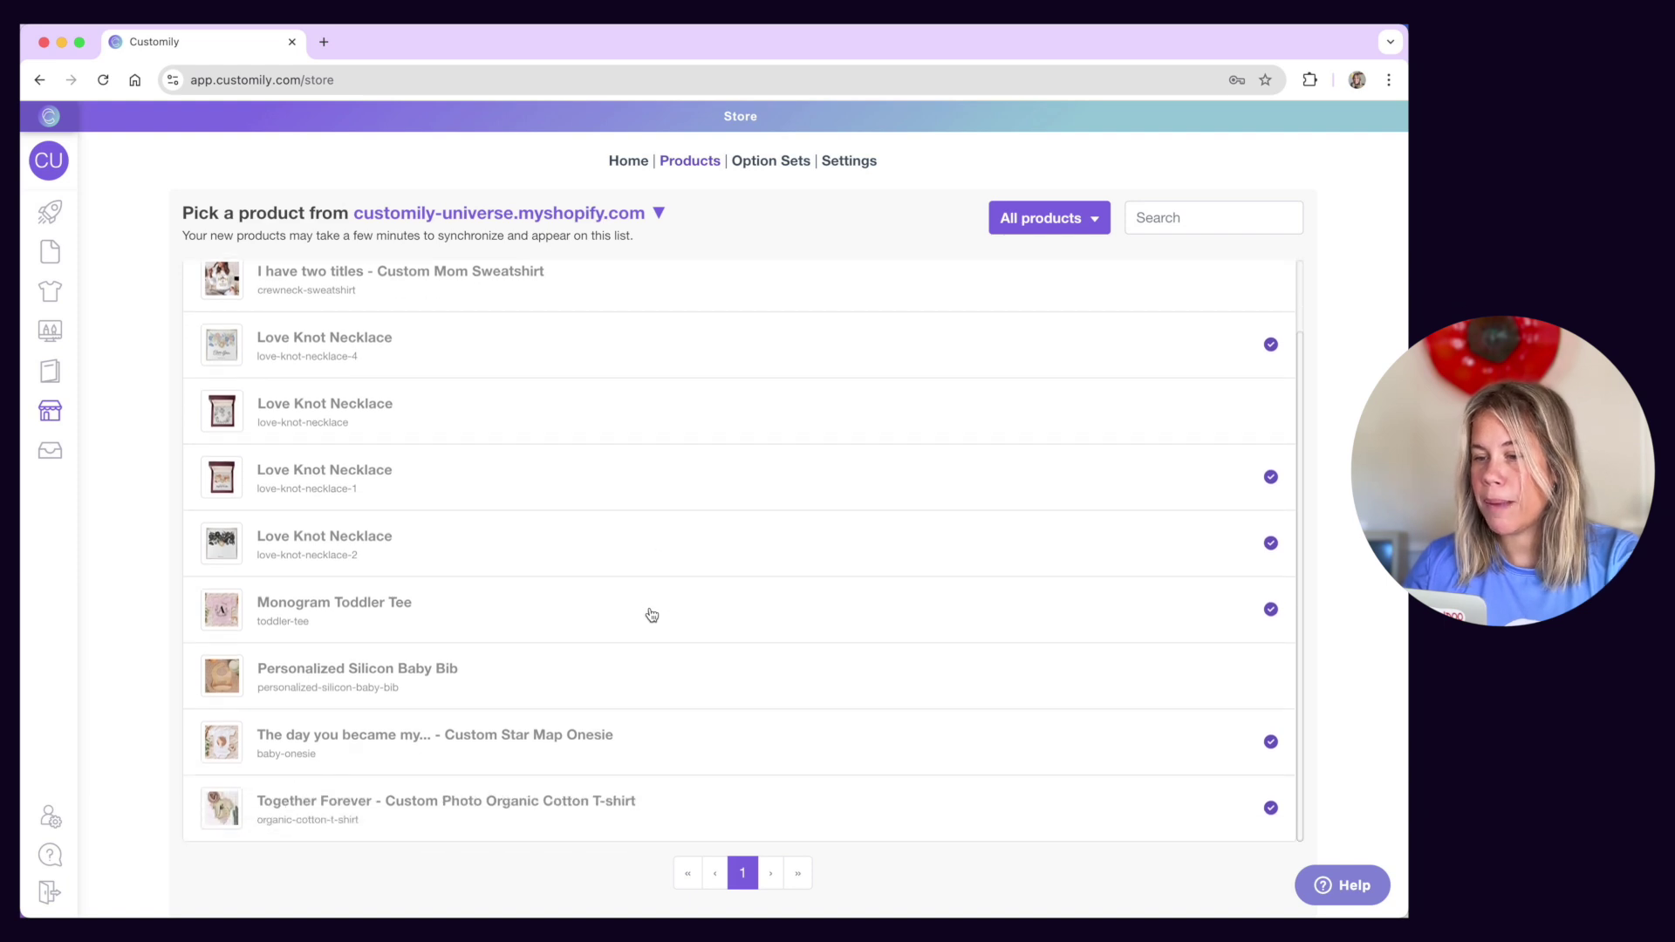
scroll(652, 615, "up", 2)
scroll(651, 615, "down", 2)
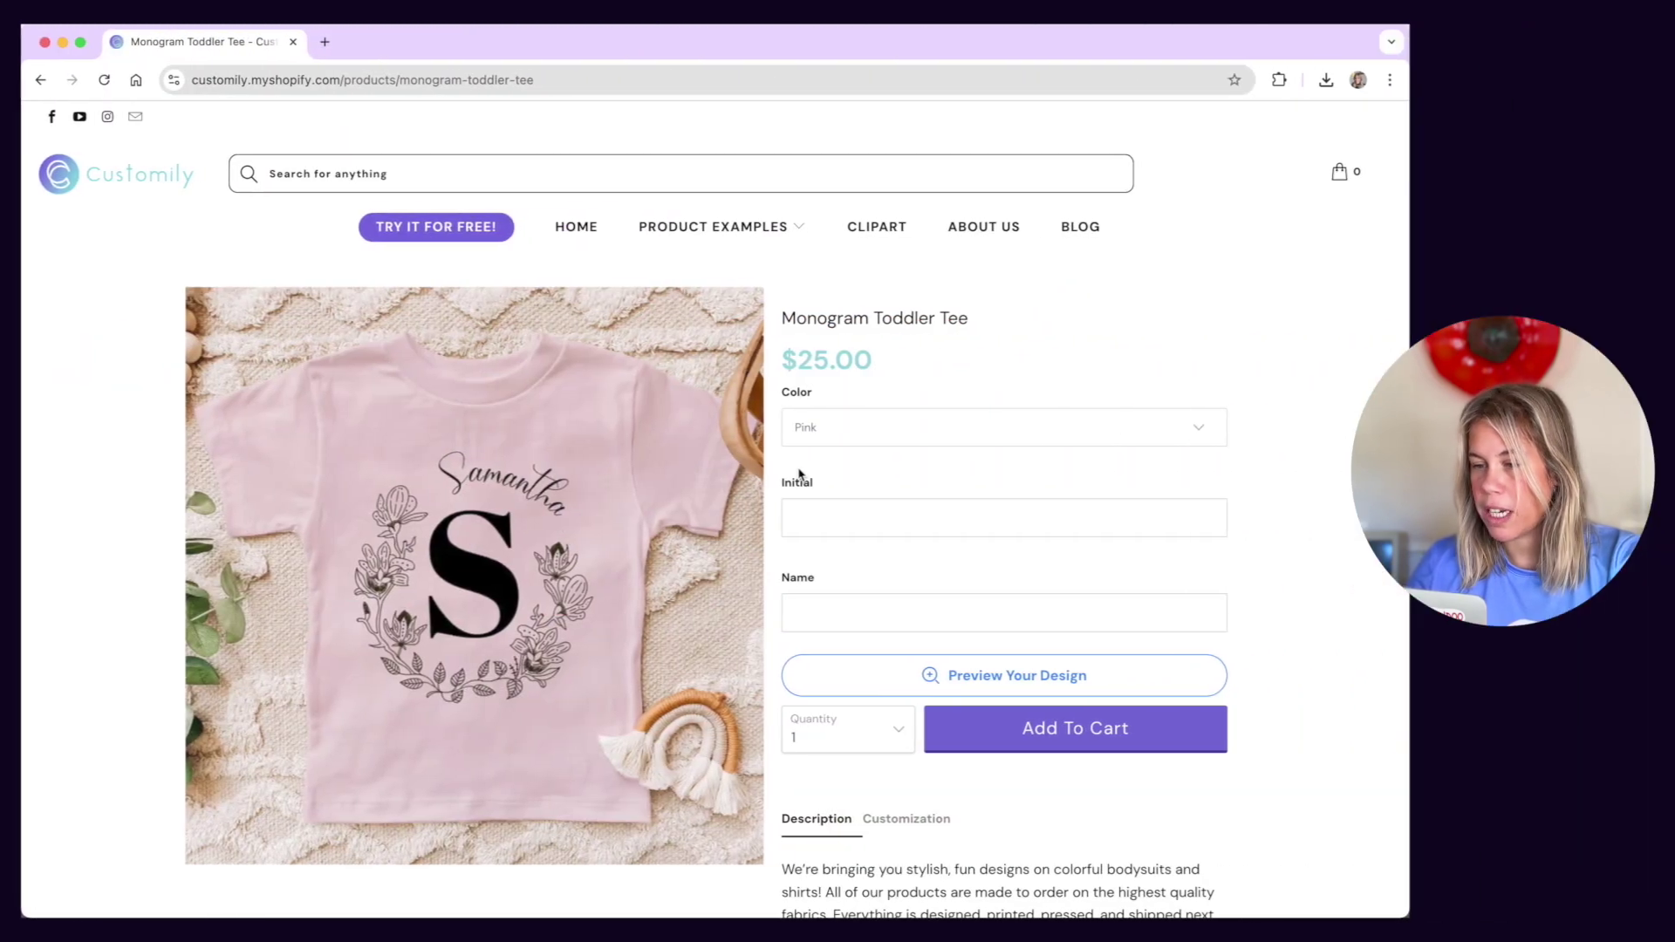
Step: Enter initial B and a sample name on the Monogram Toddler Tee personalization fields
type("B")
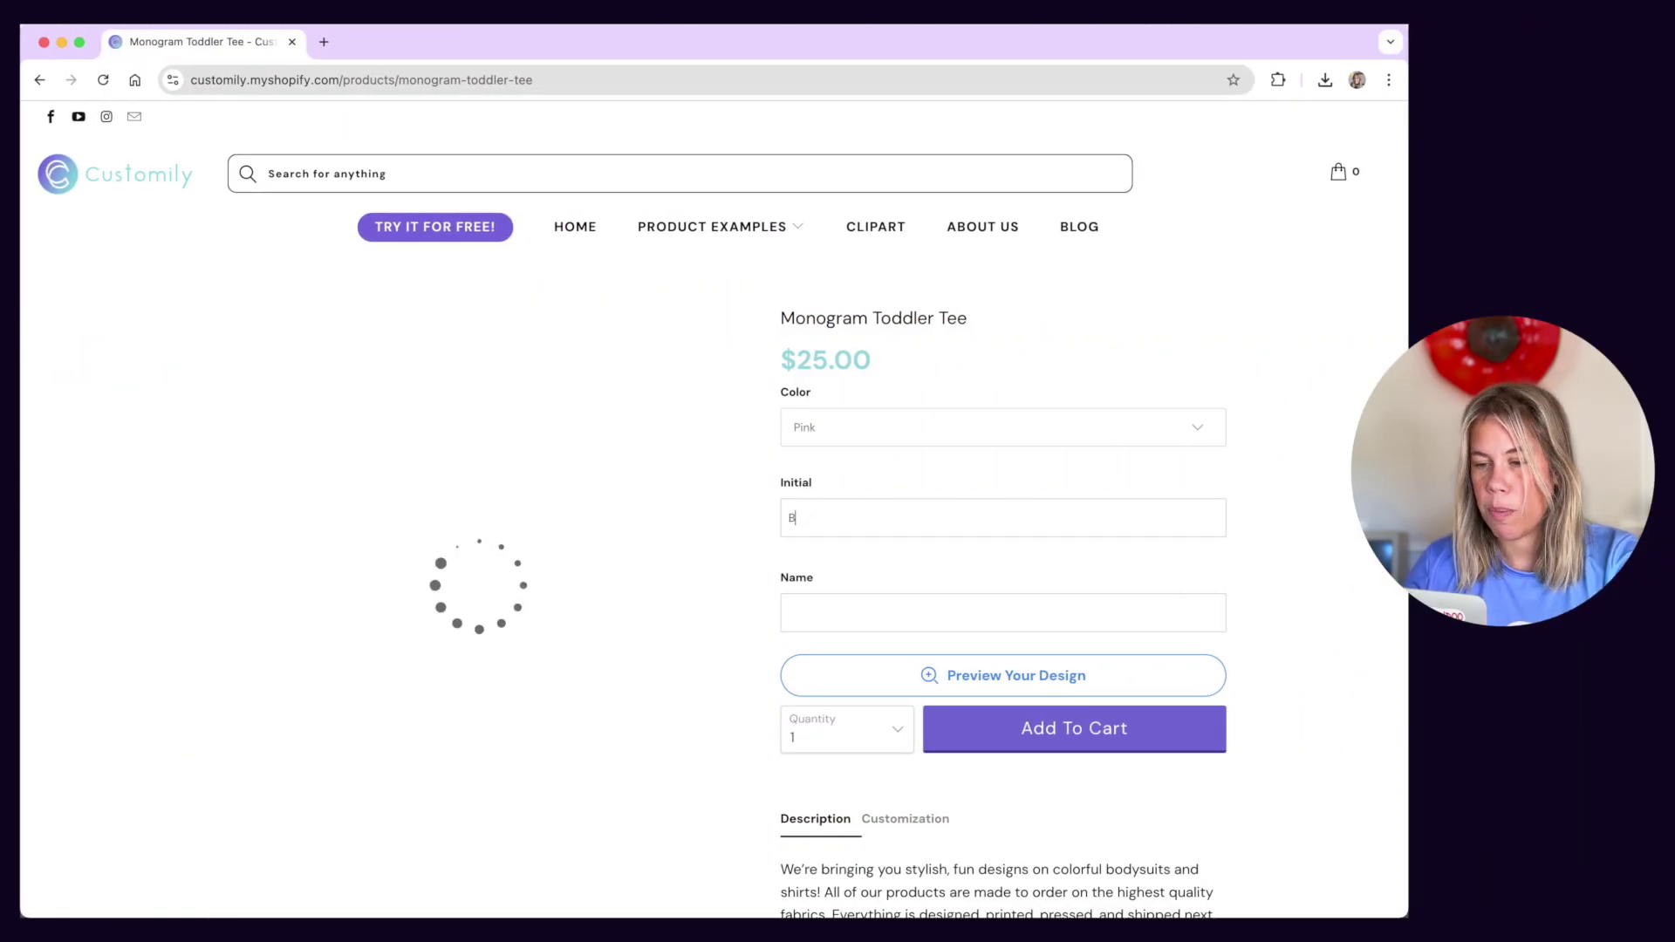
key("Tab")
type("Britney")
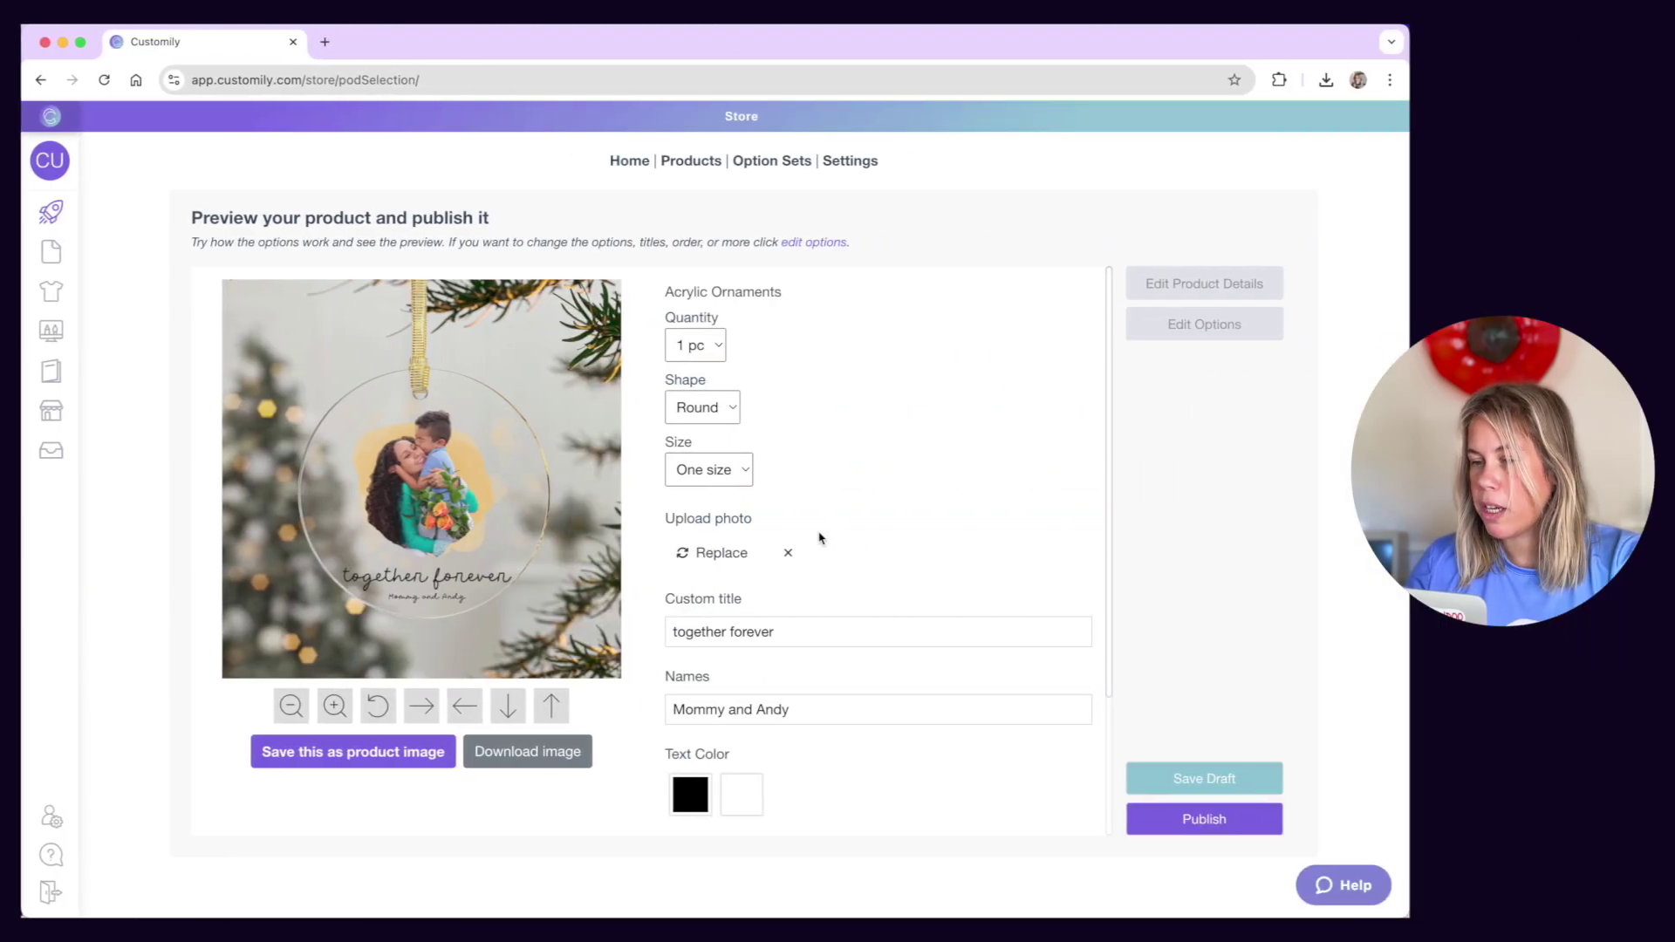
Step: Publish Acrylic Ornaments to Shopify, then go back to its Customily listing
left_click(1189, 817)
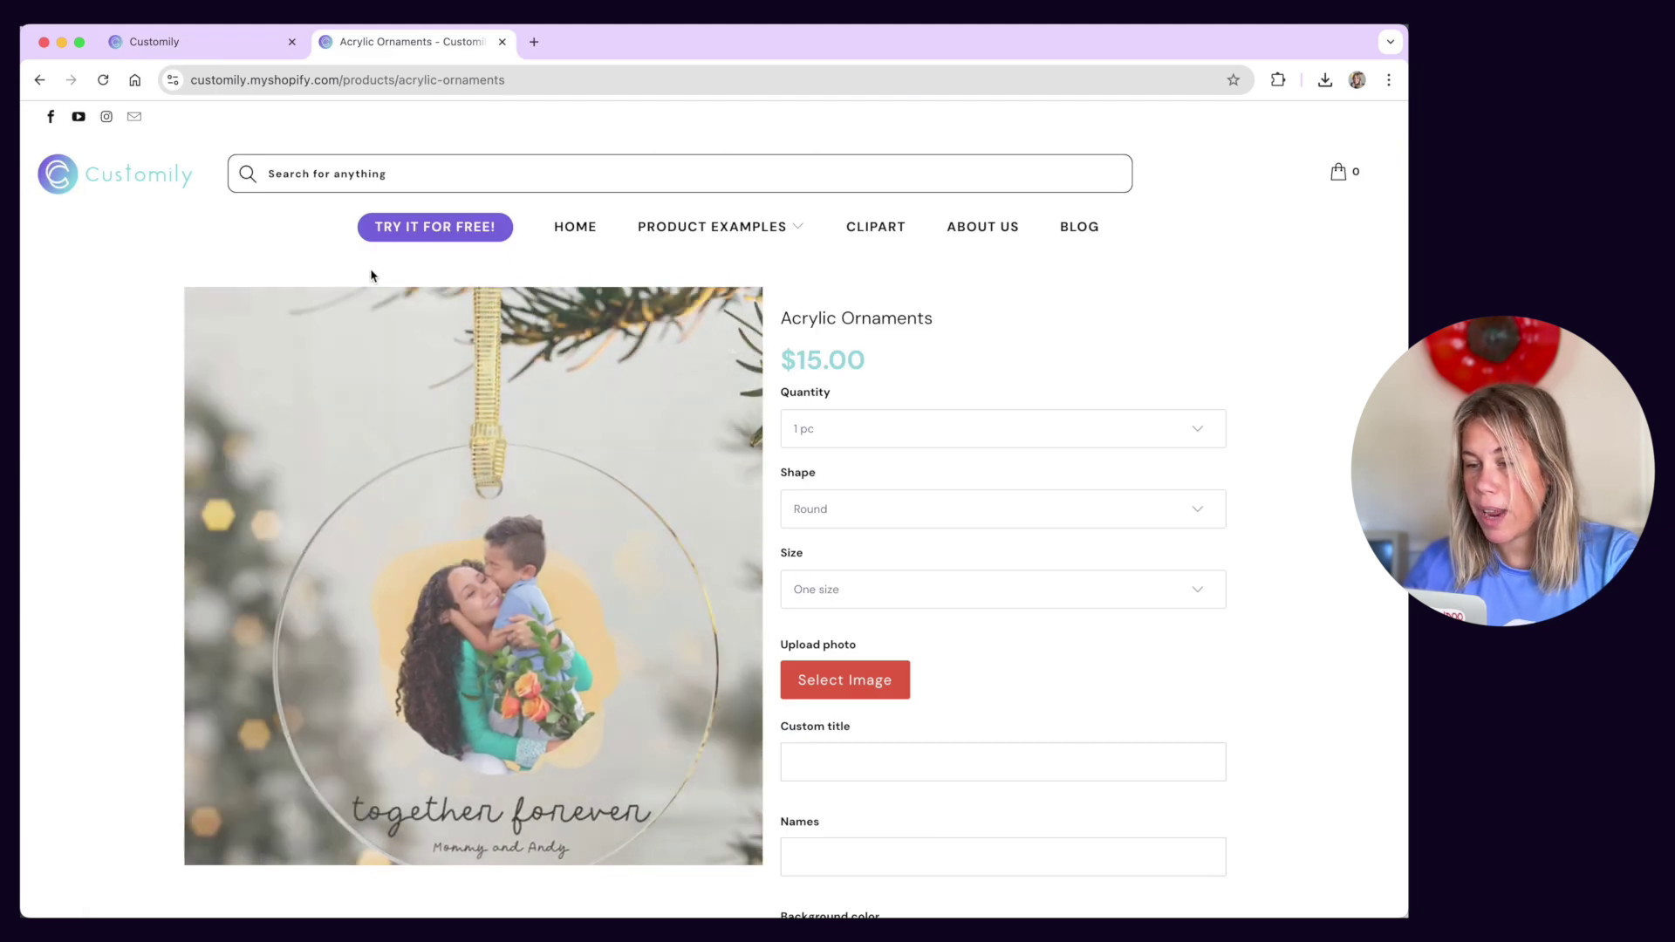
left_click(182, 48)
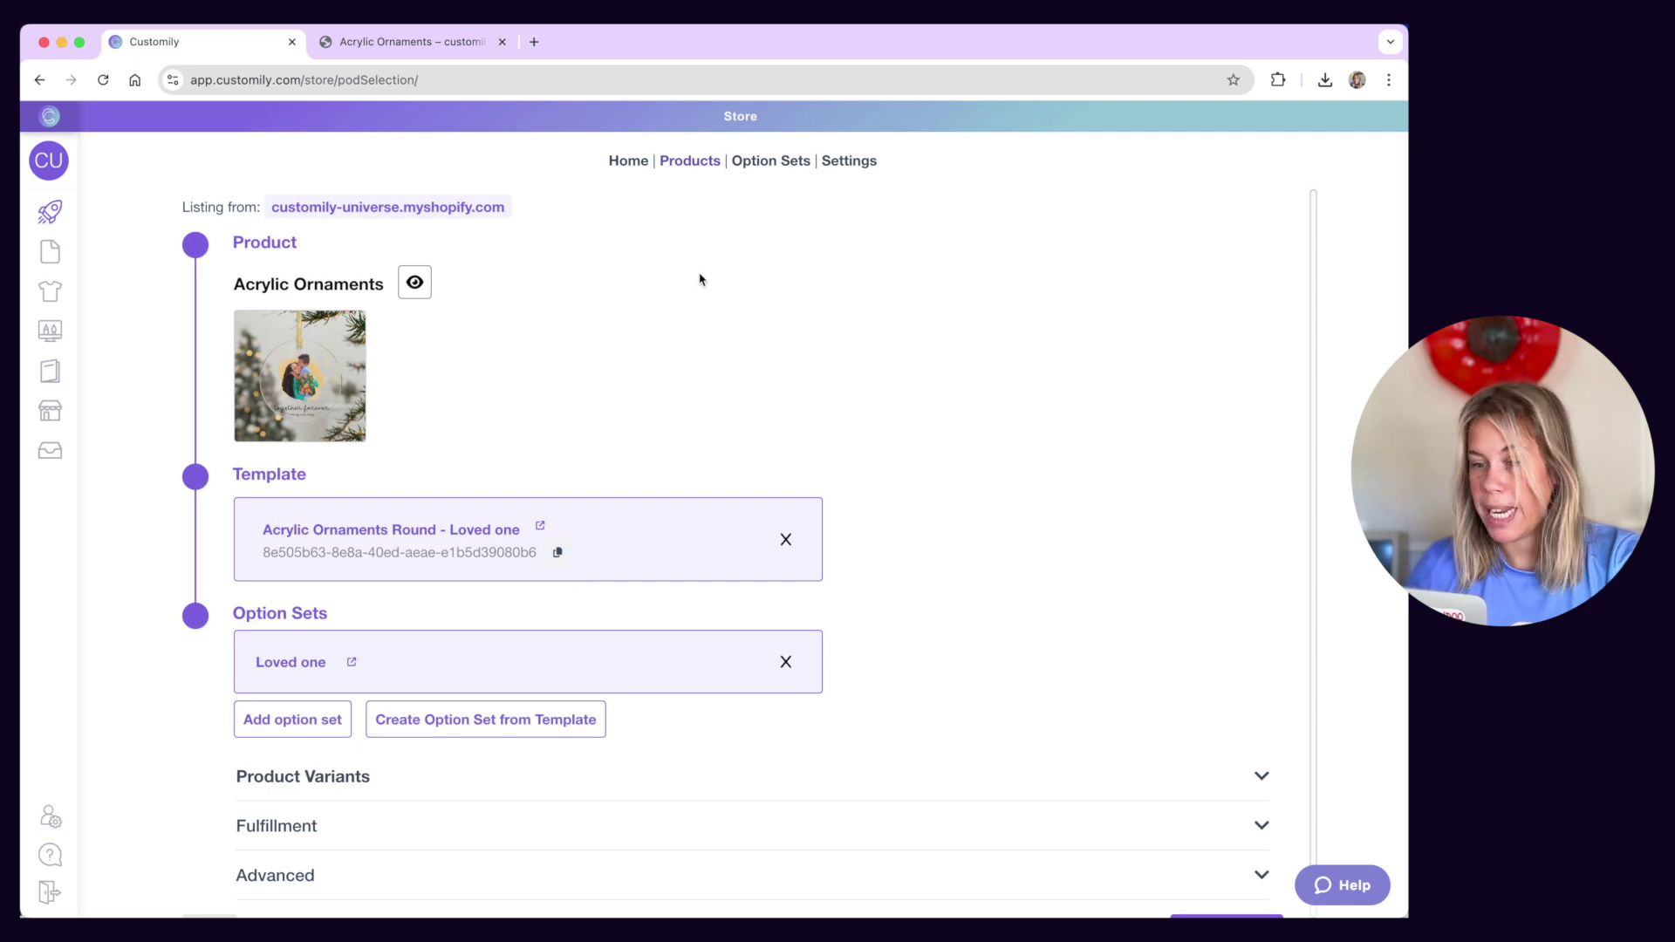
Step: Search the store's products for 'bib', leaving the All products filter unchanged
left_click(690, 165)
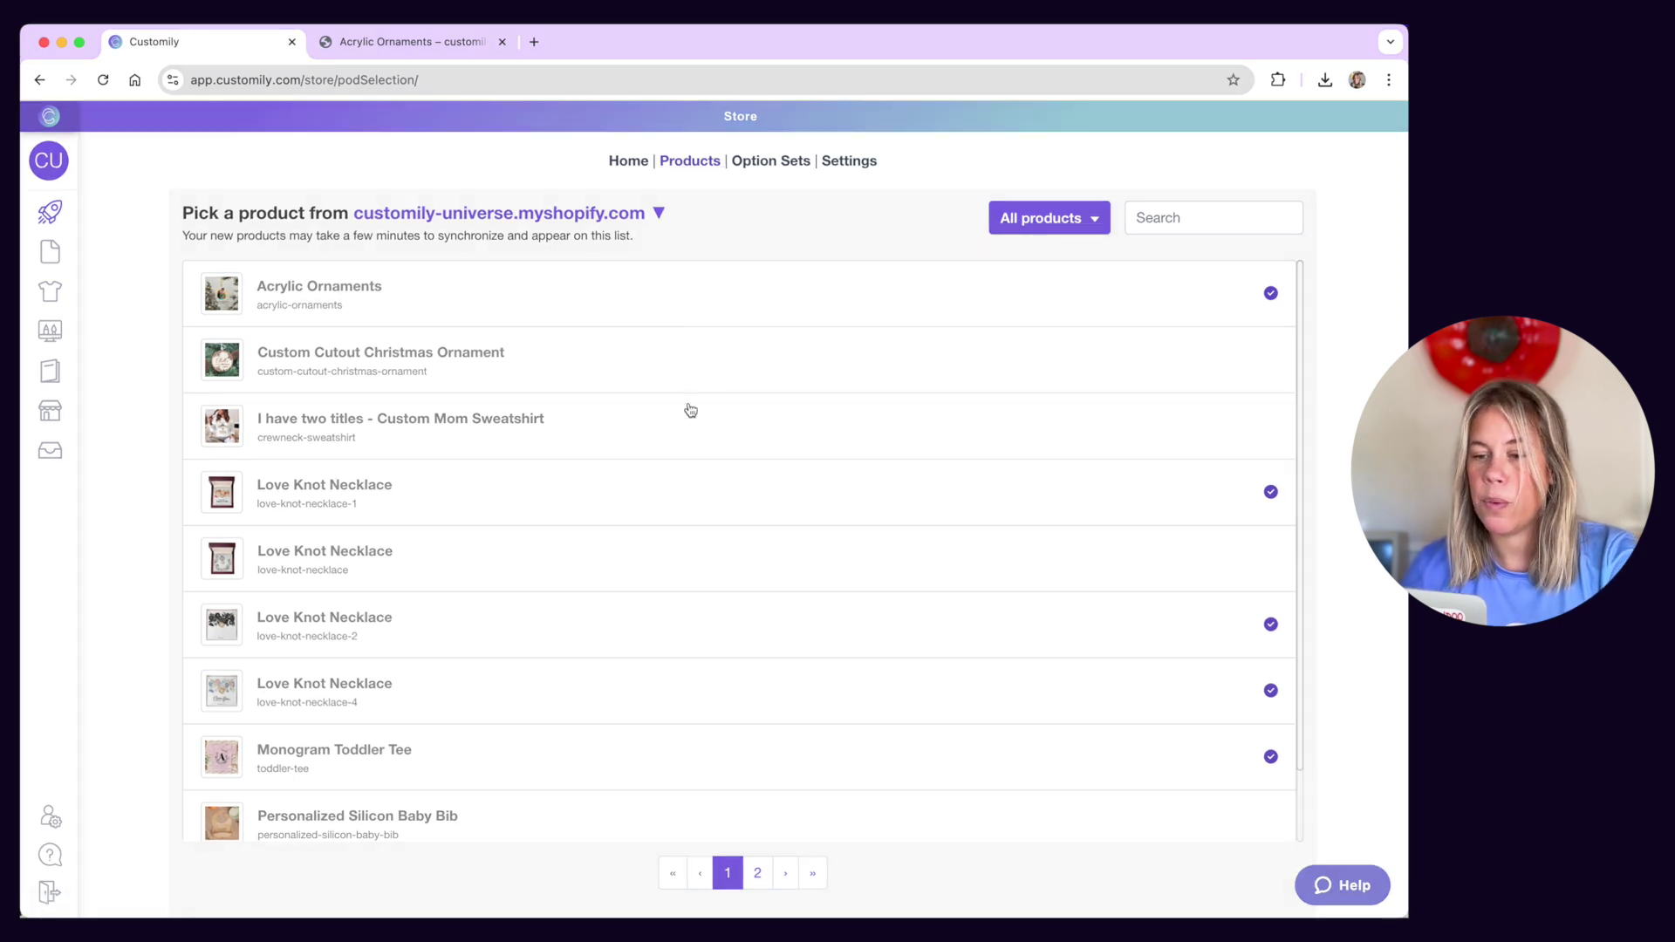
scroll(689, 535, "down", 2)
scroll(689, 536, "down", 3)
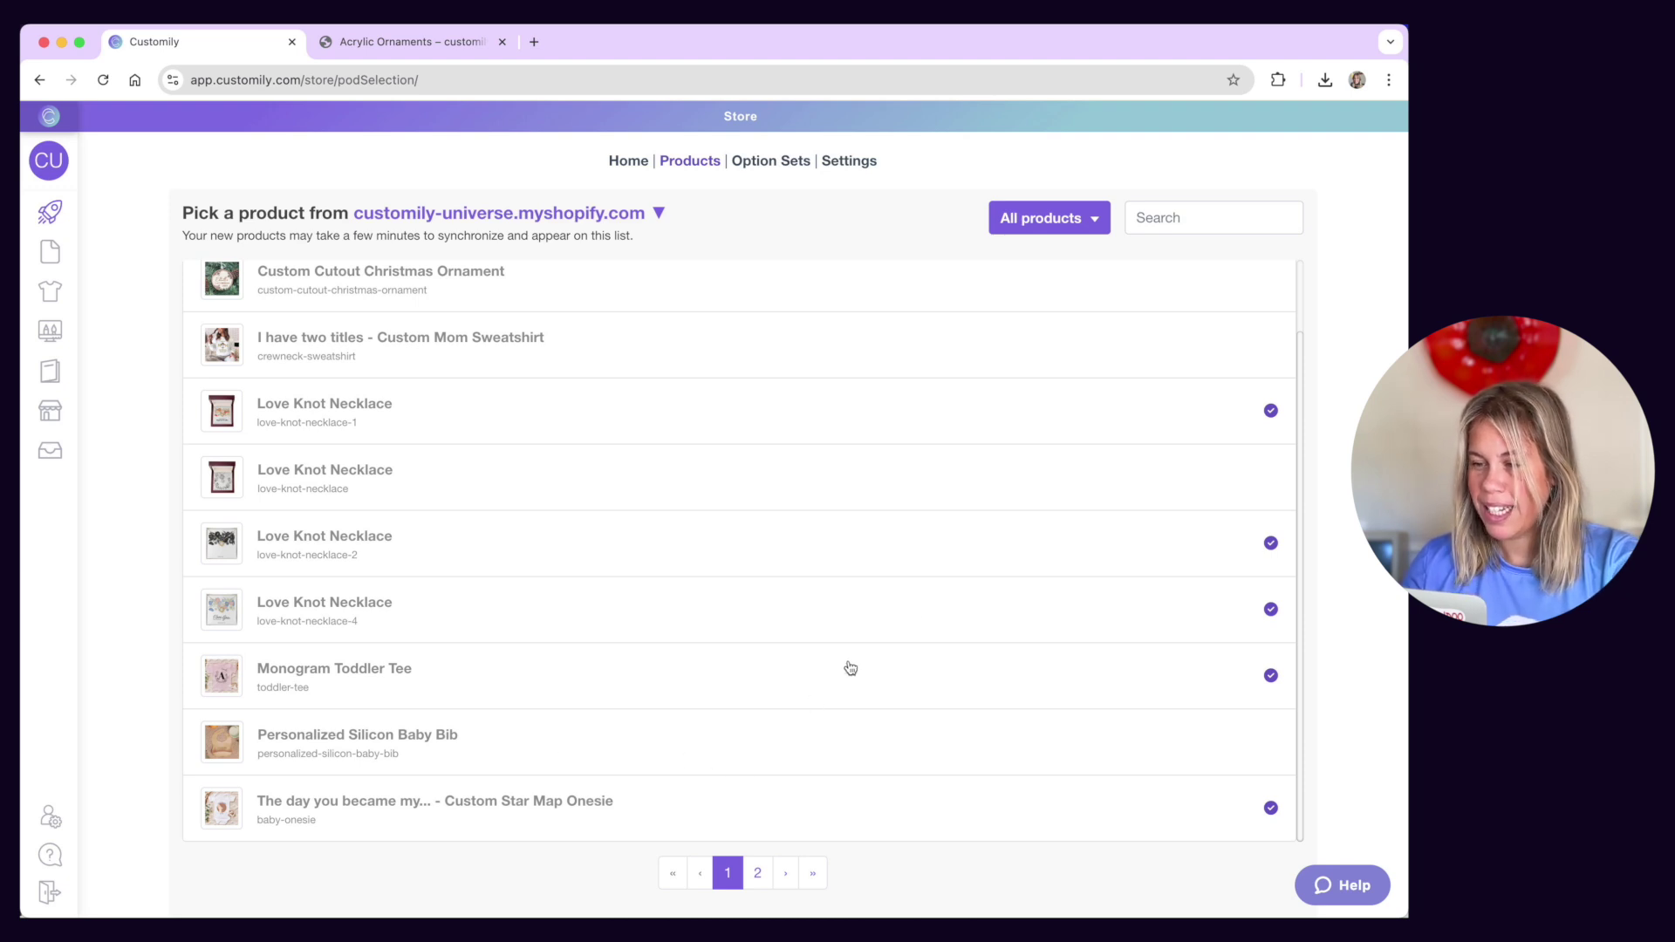
left_click(1183, 218)
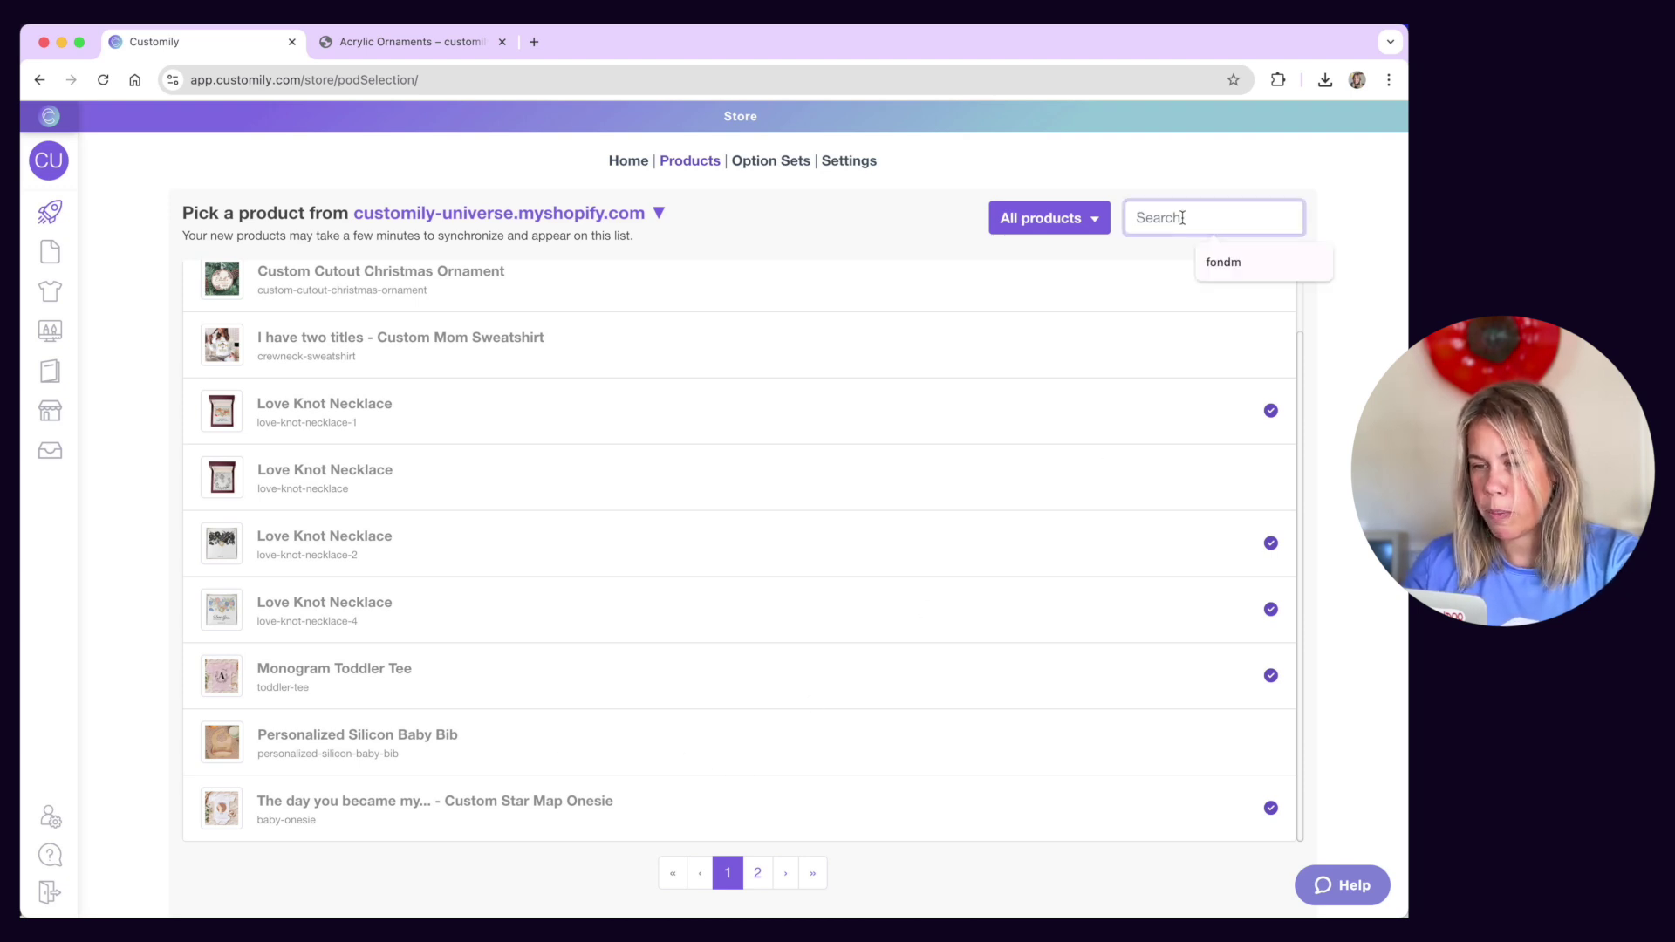
type("bib")
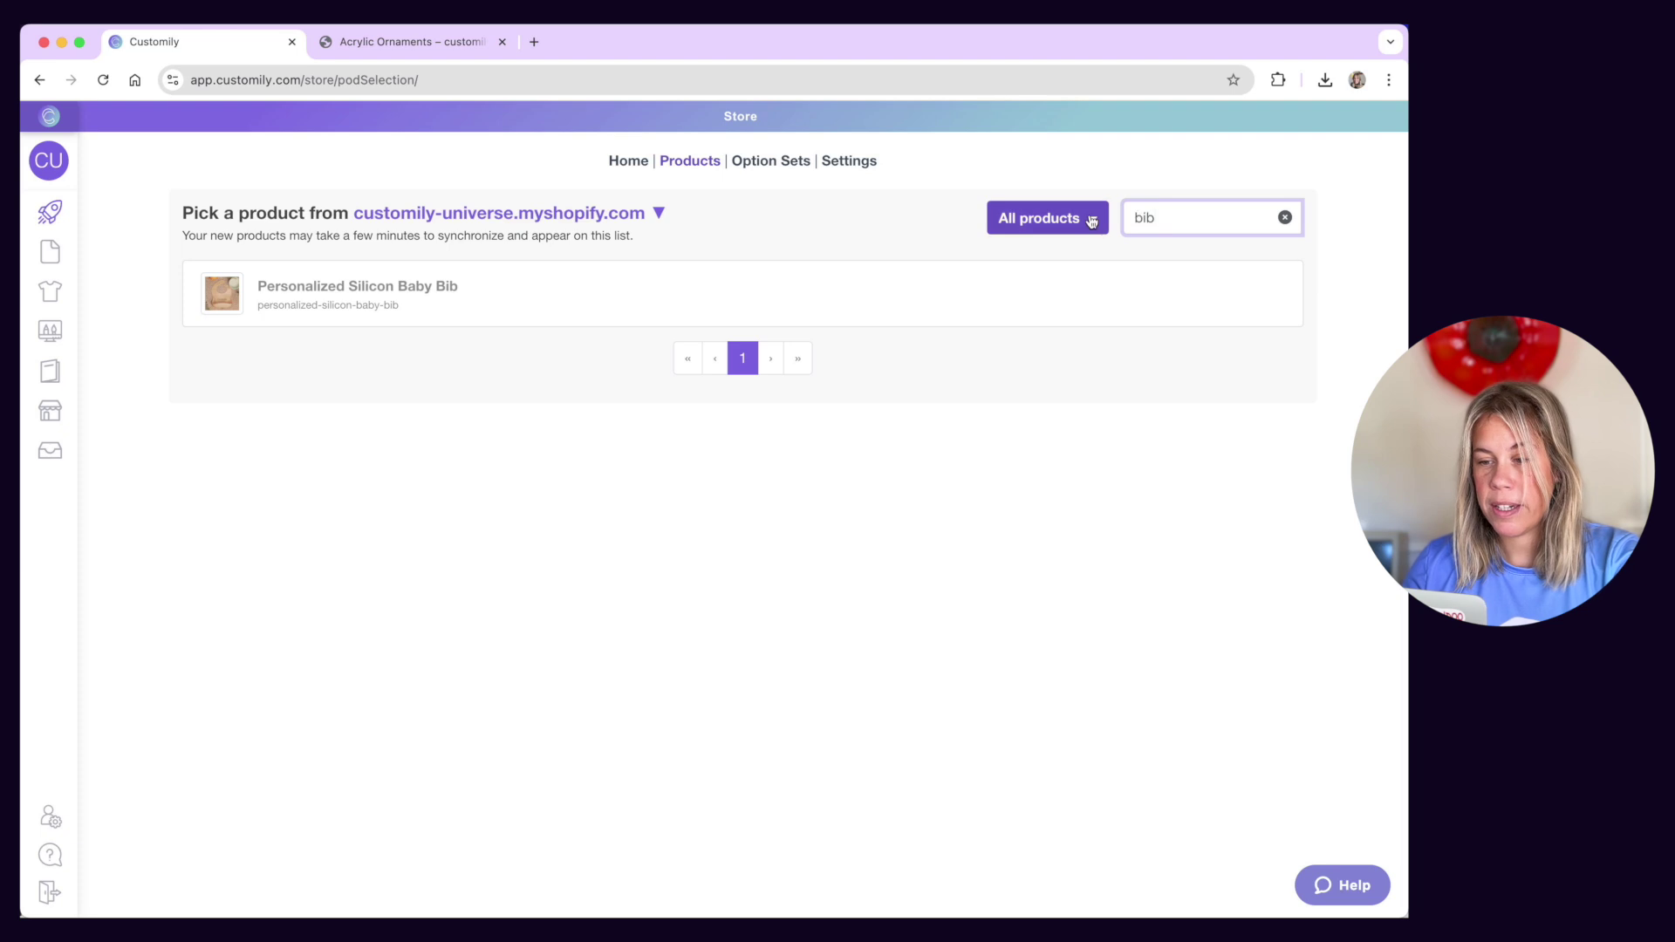
left_click(1091, 222)
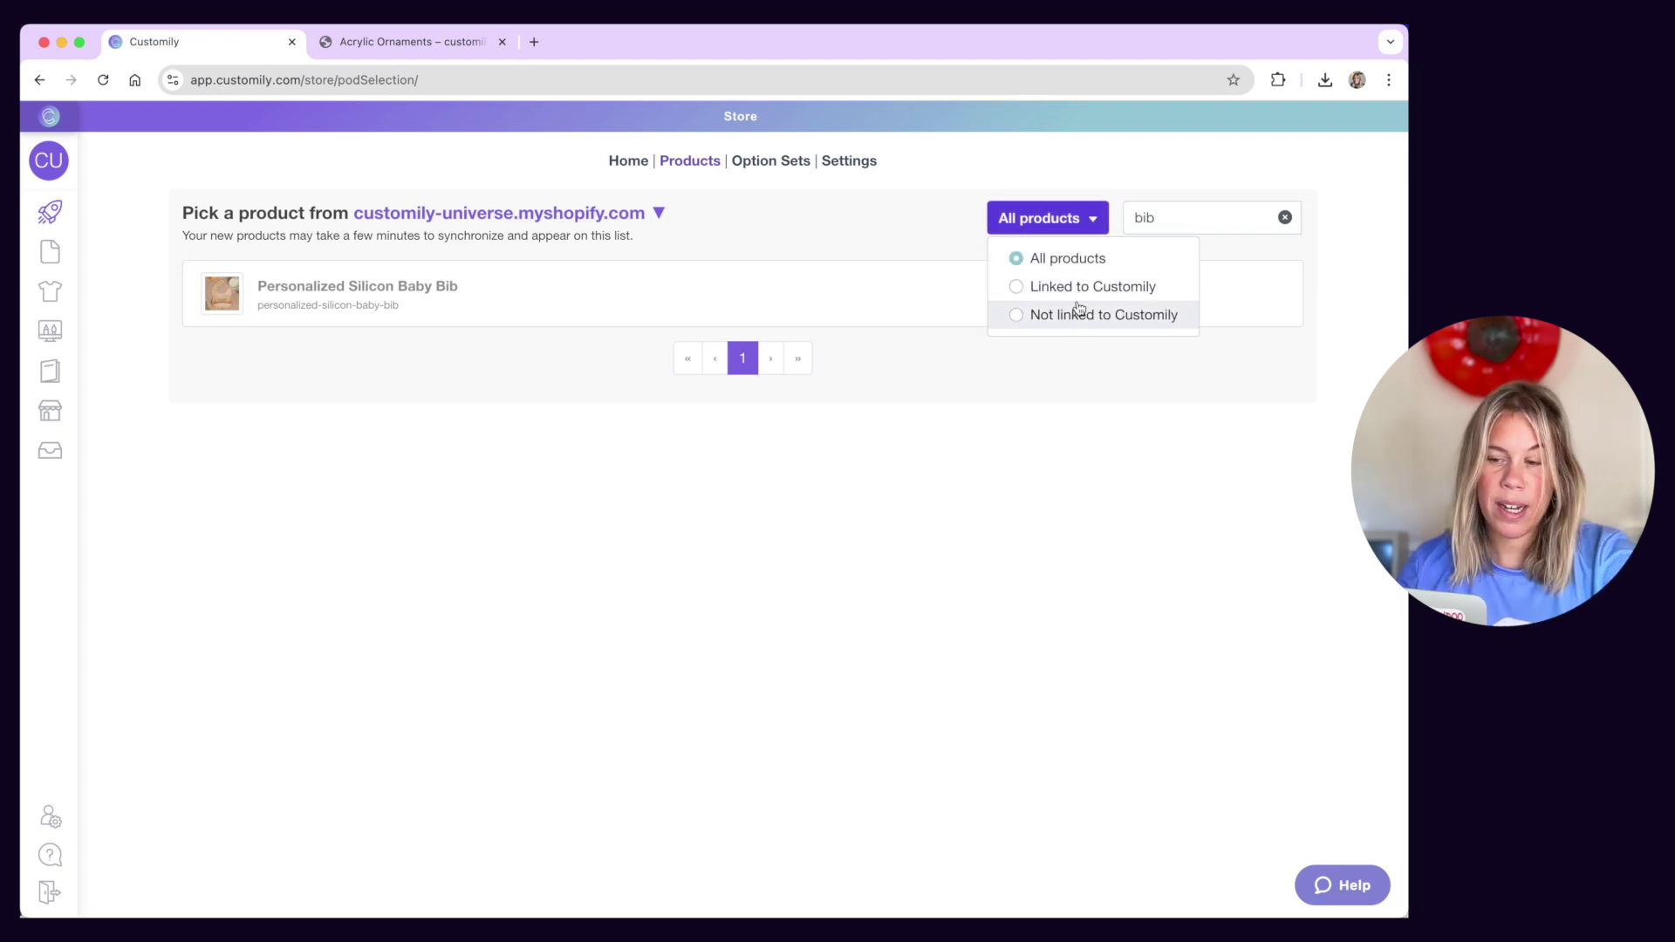
left_click(1080, 224)
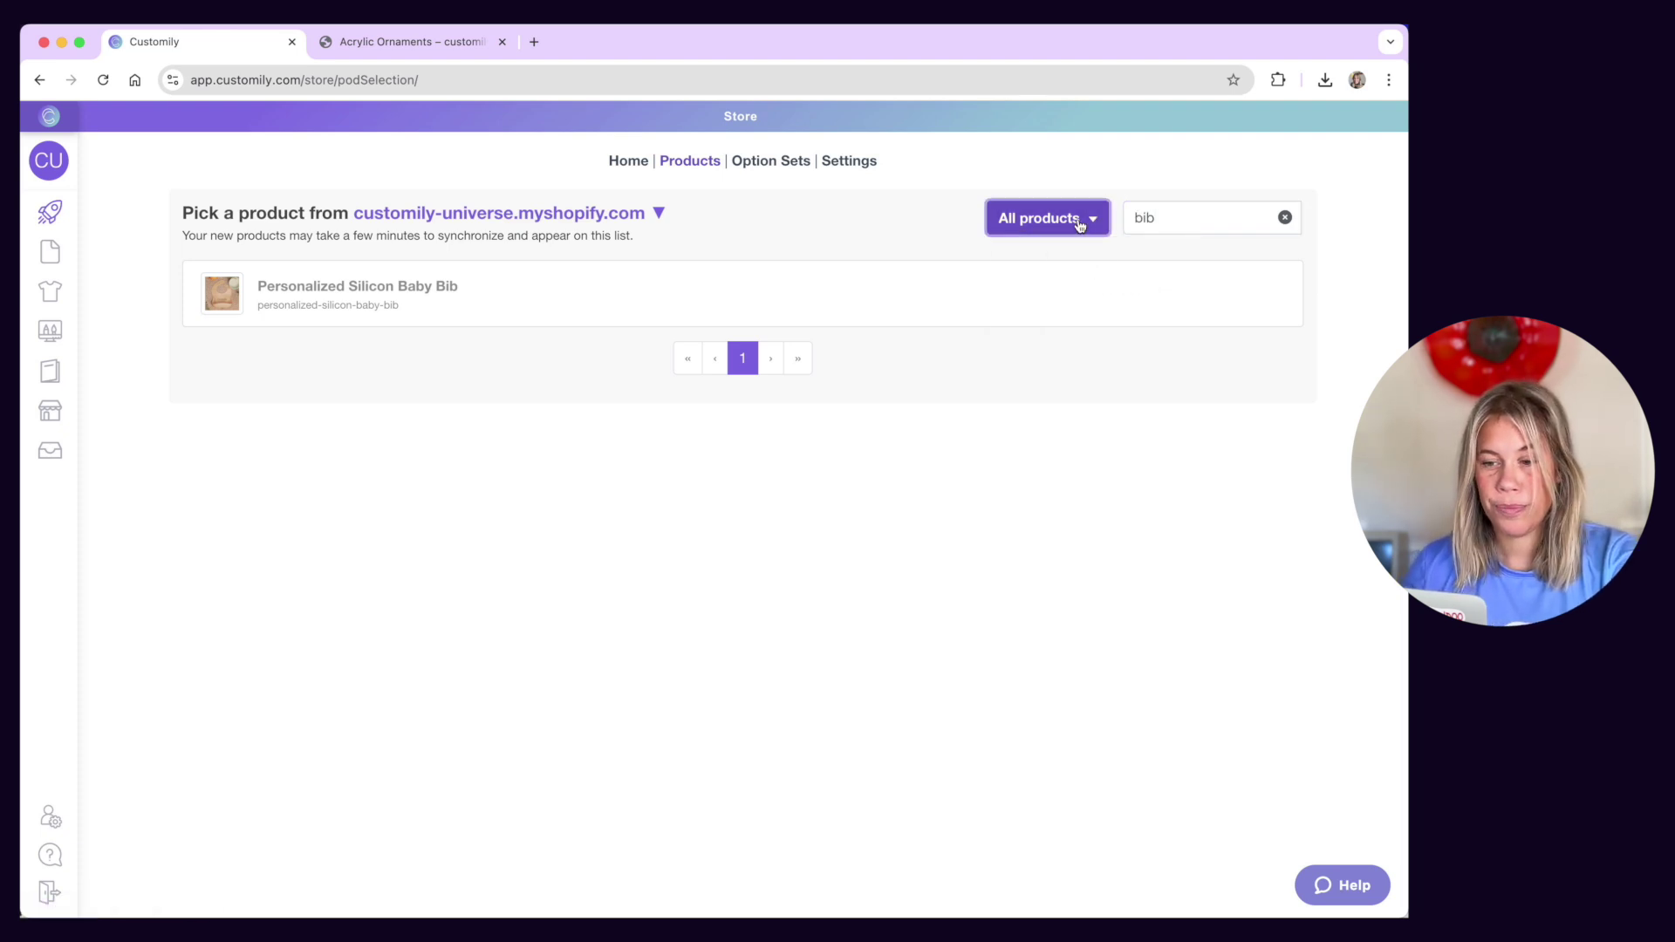
Step: Open the Personalized Silicon Baby Bib setup and bring up the available templates
left_click(1034, 288)
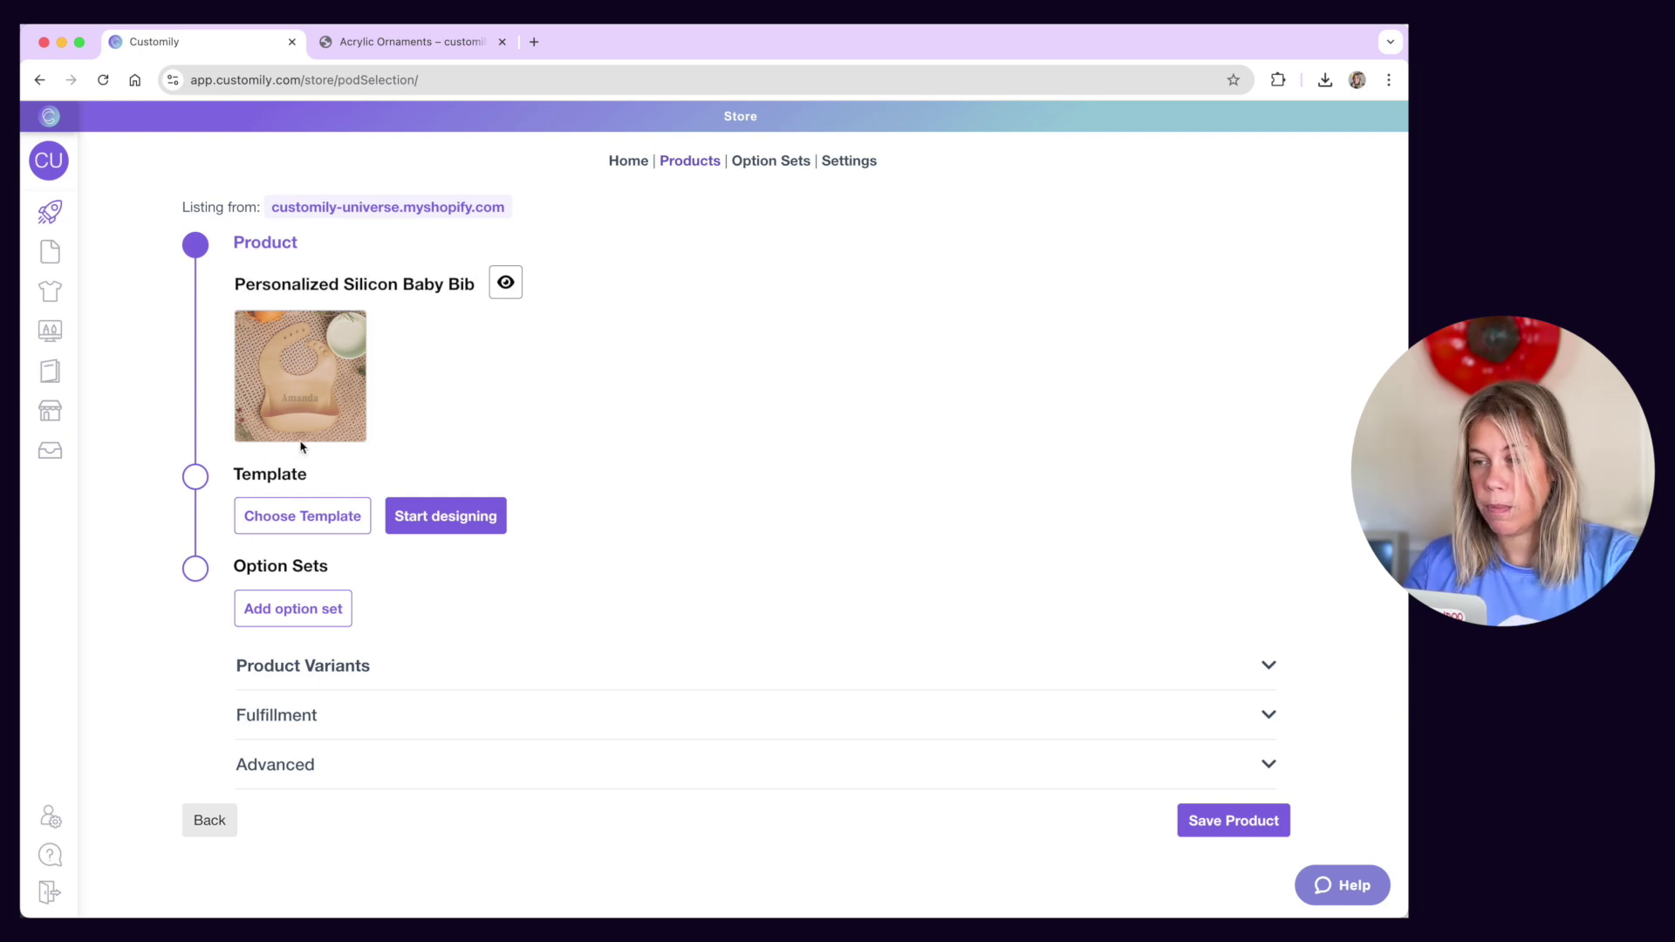
left_click(263, 527)
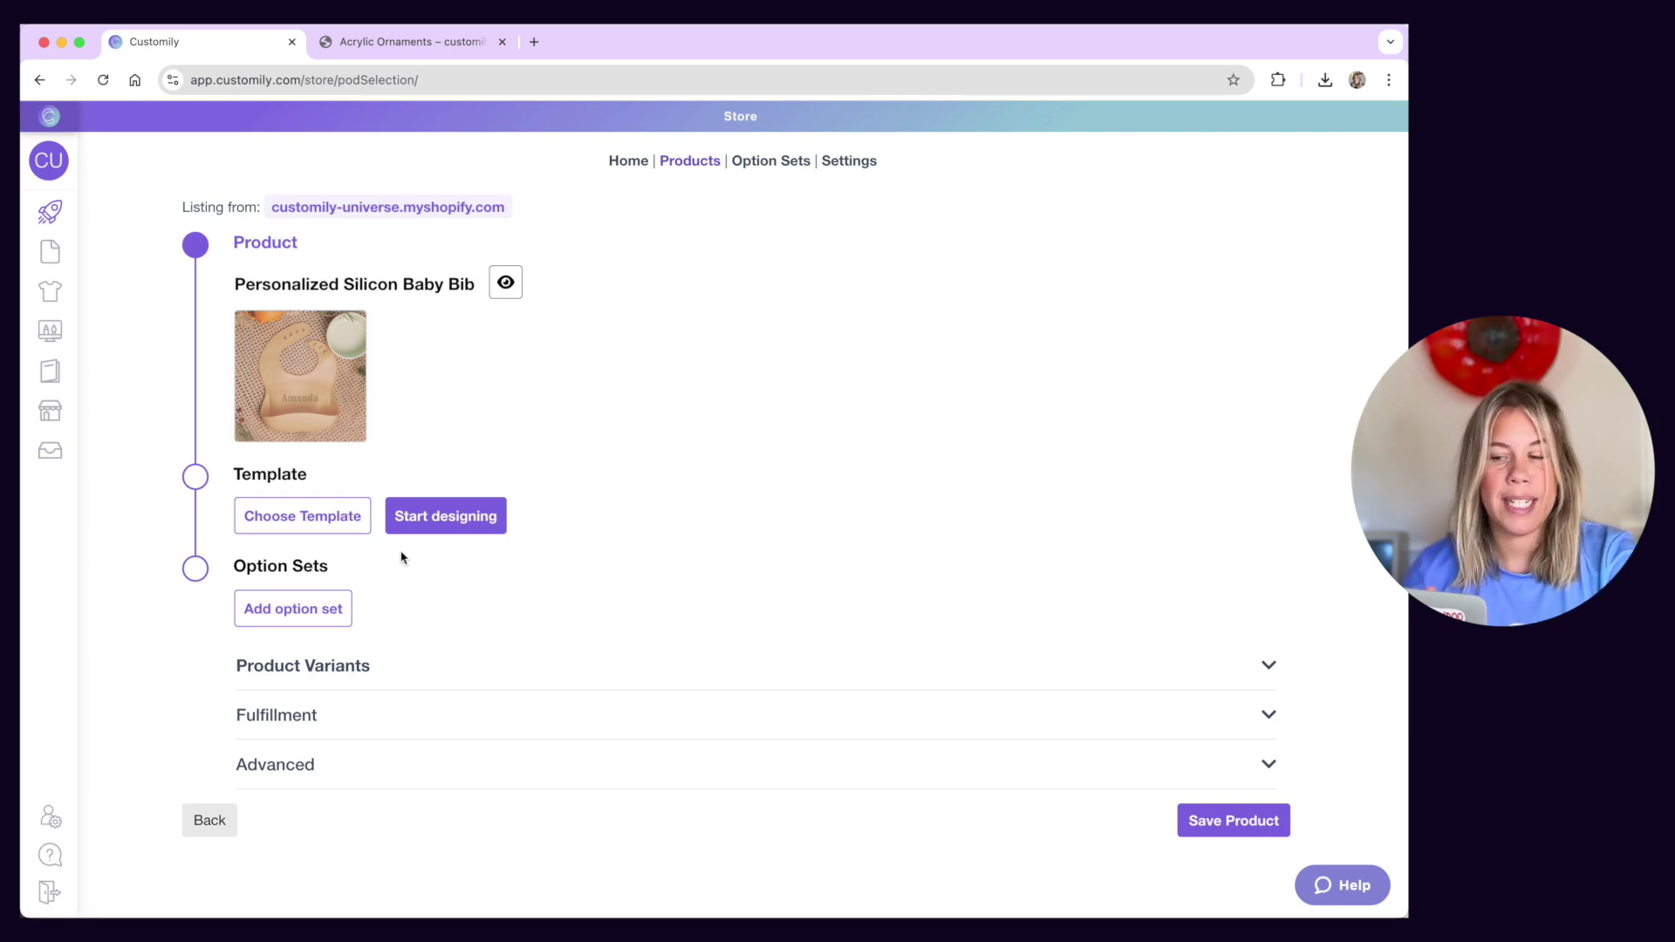
left_click(319, 523)
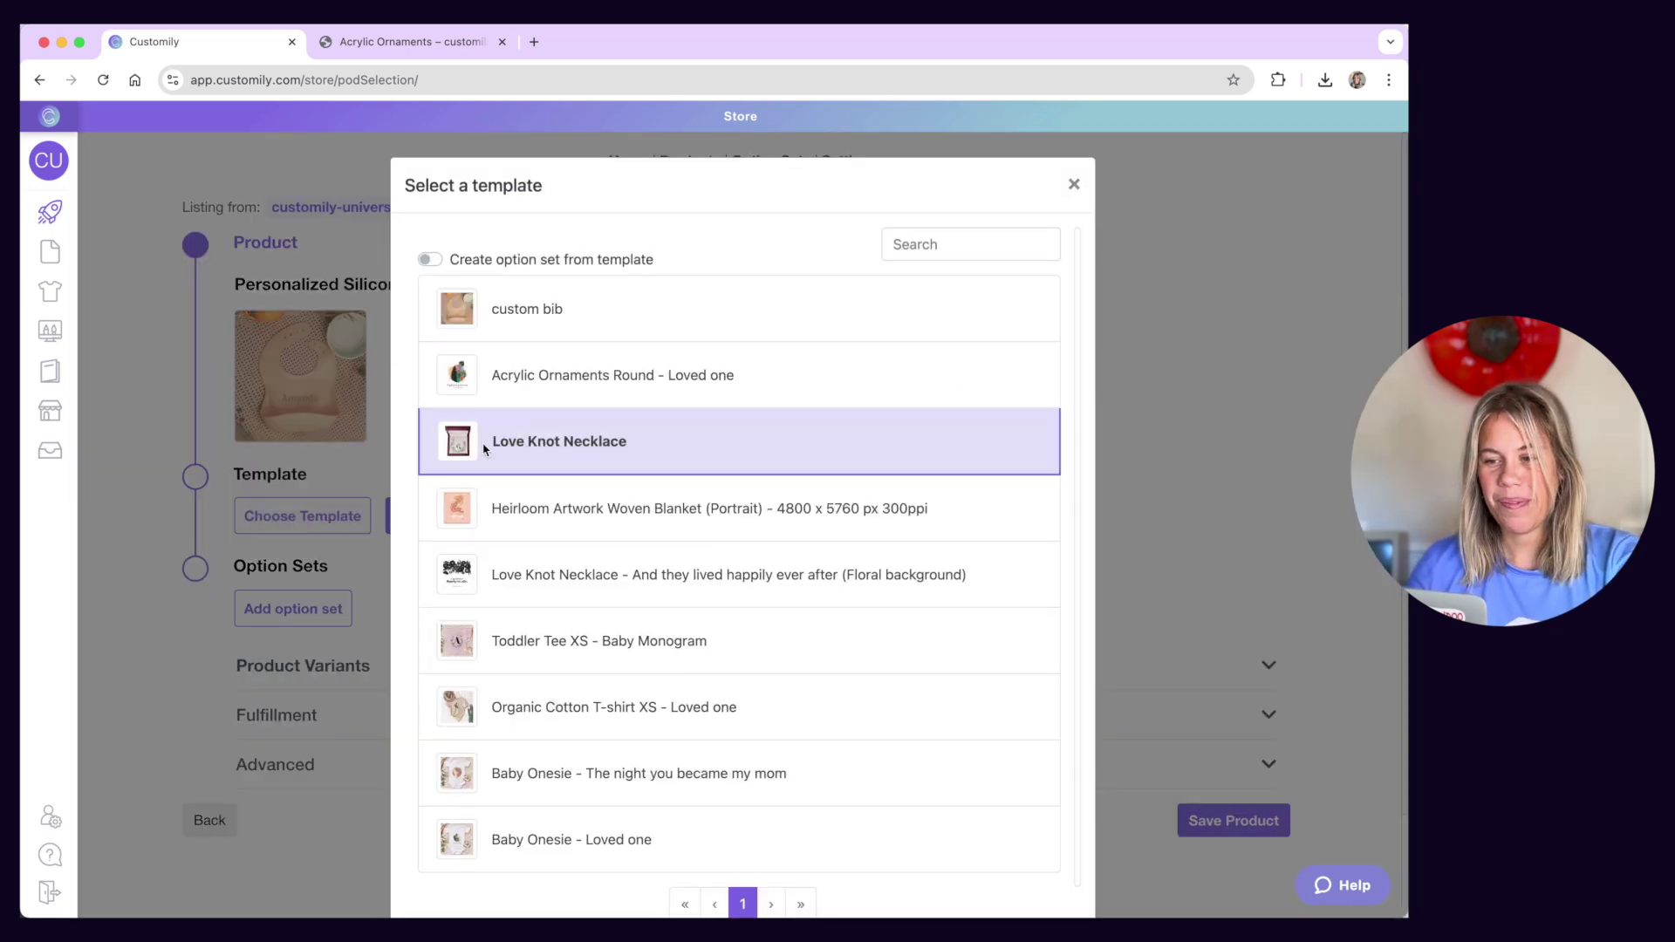
Step: Assign the 'custom bib' template to the Personalized Silicon Baby Bib
left_click(643, 315)
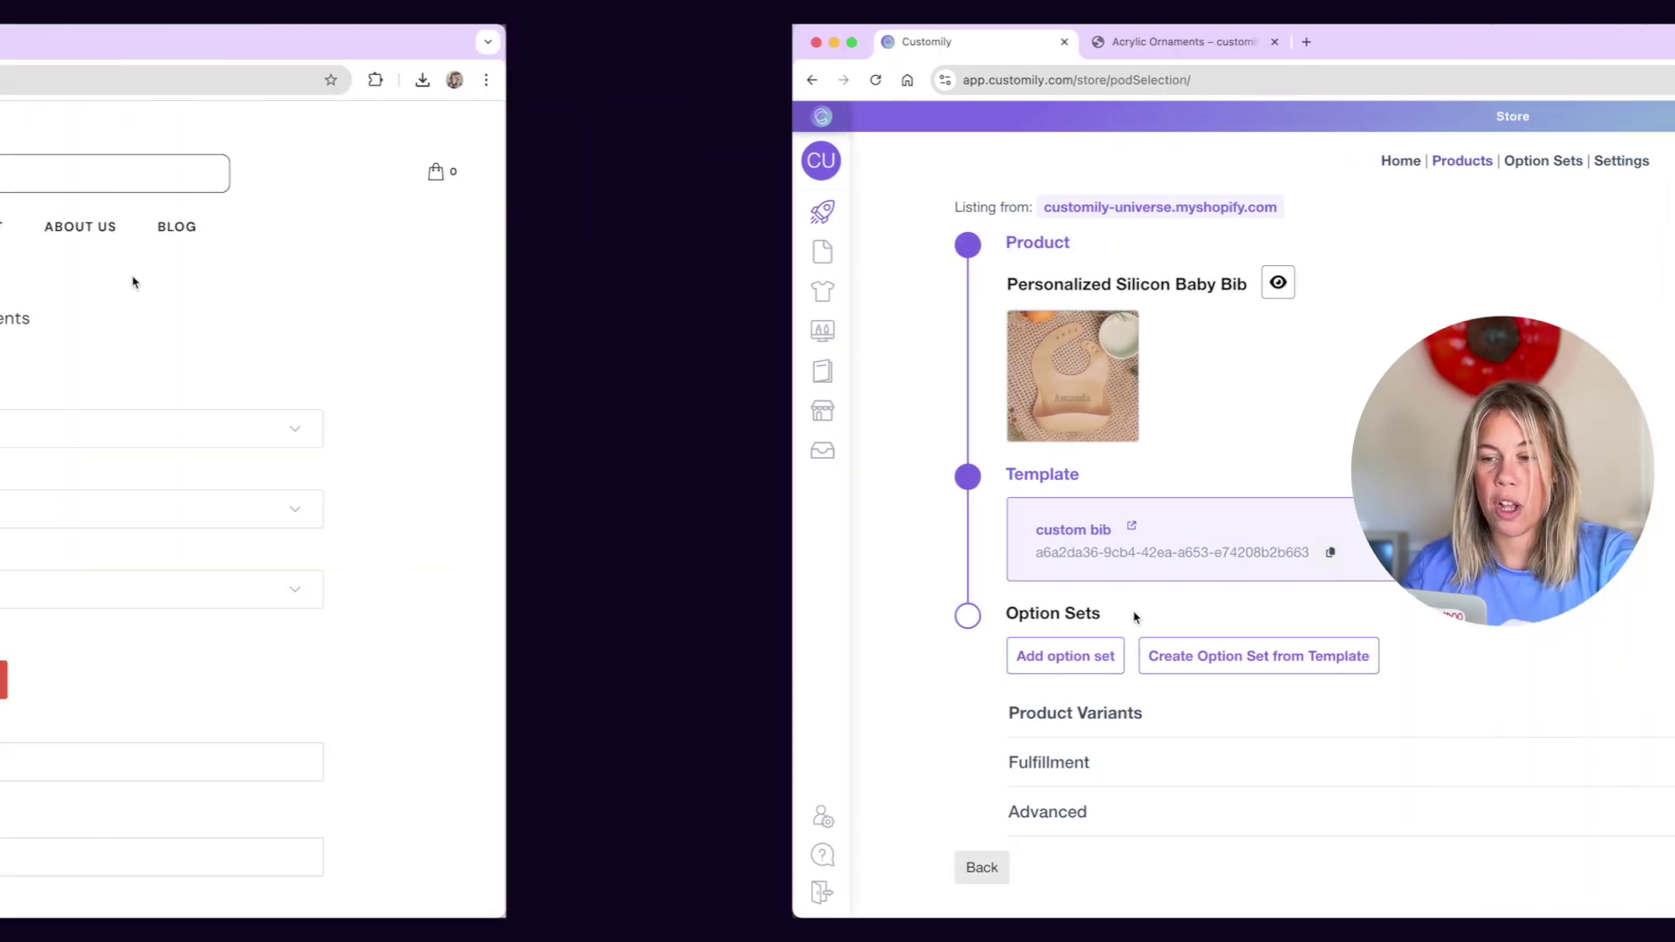
scroll(1021, 280, "down", 3)
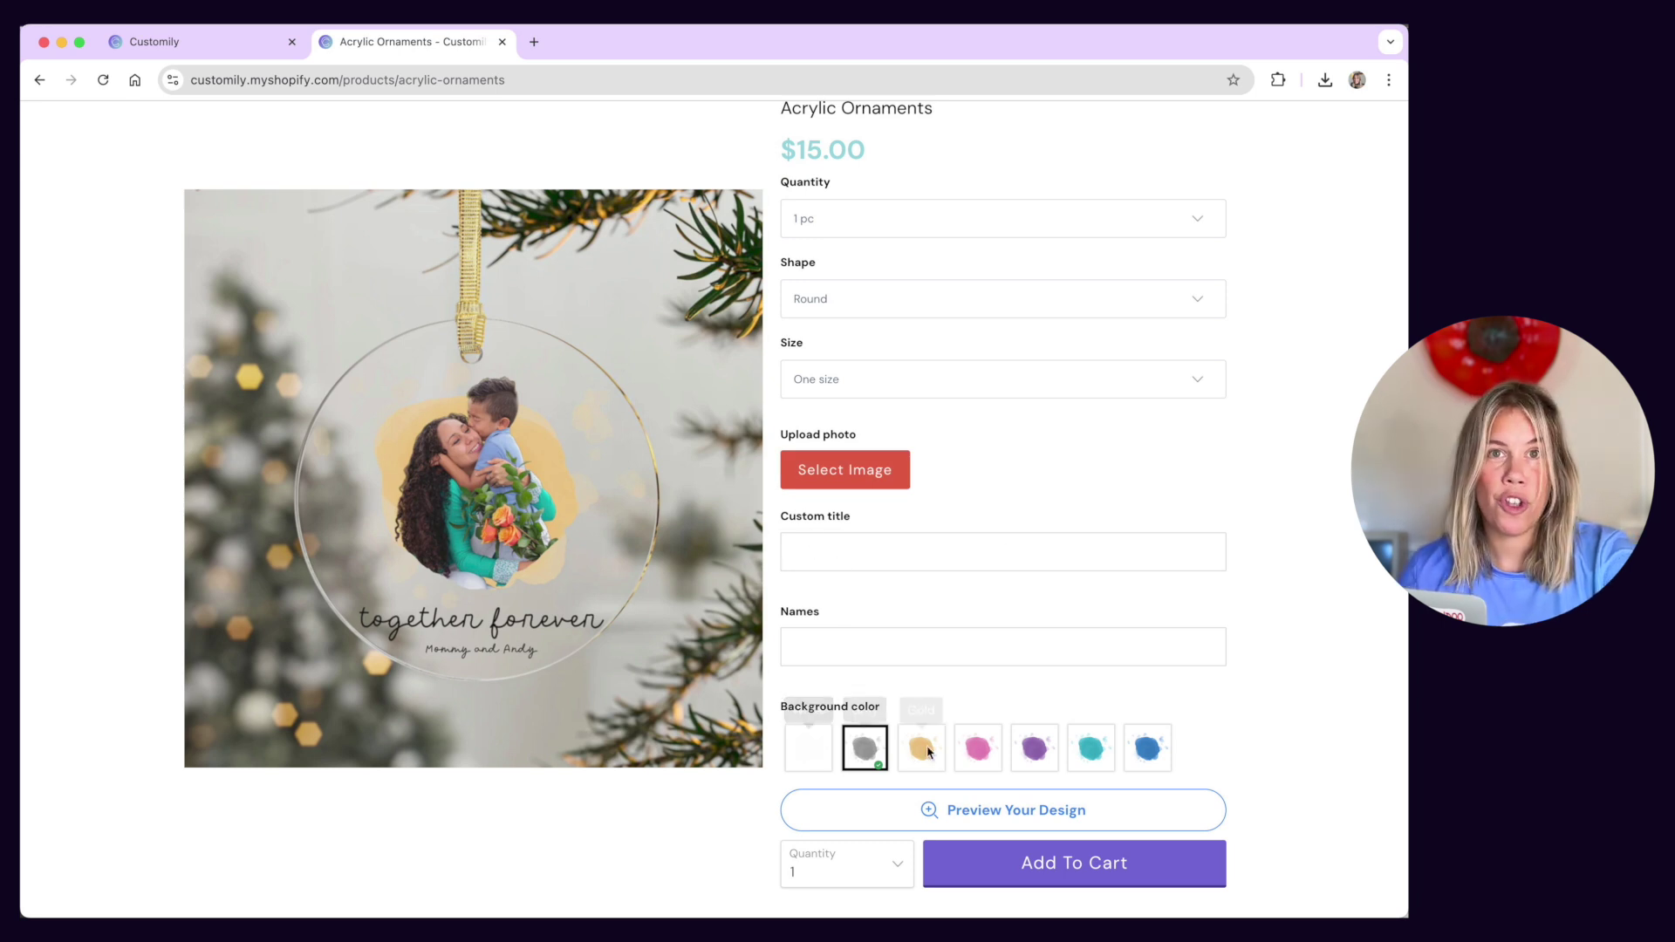
scroll(908, 700, "up", 1)
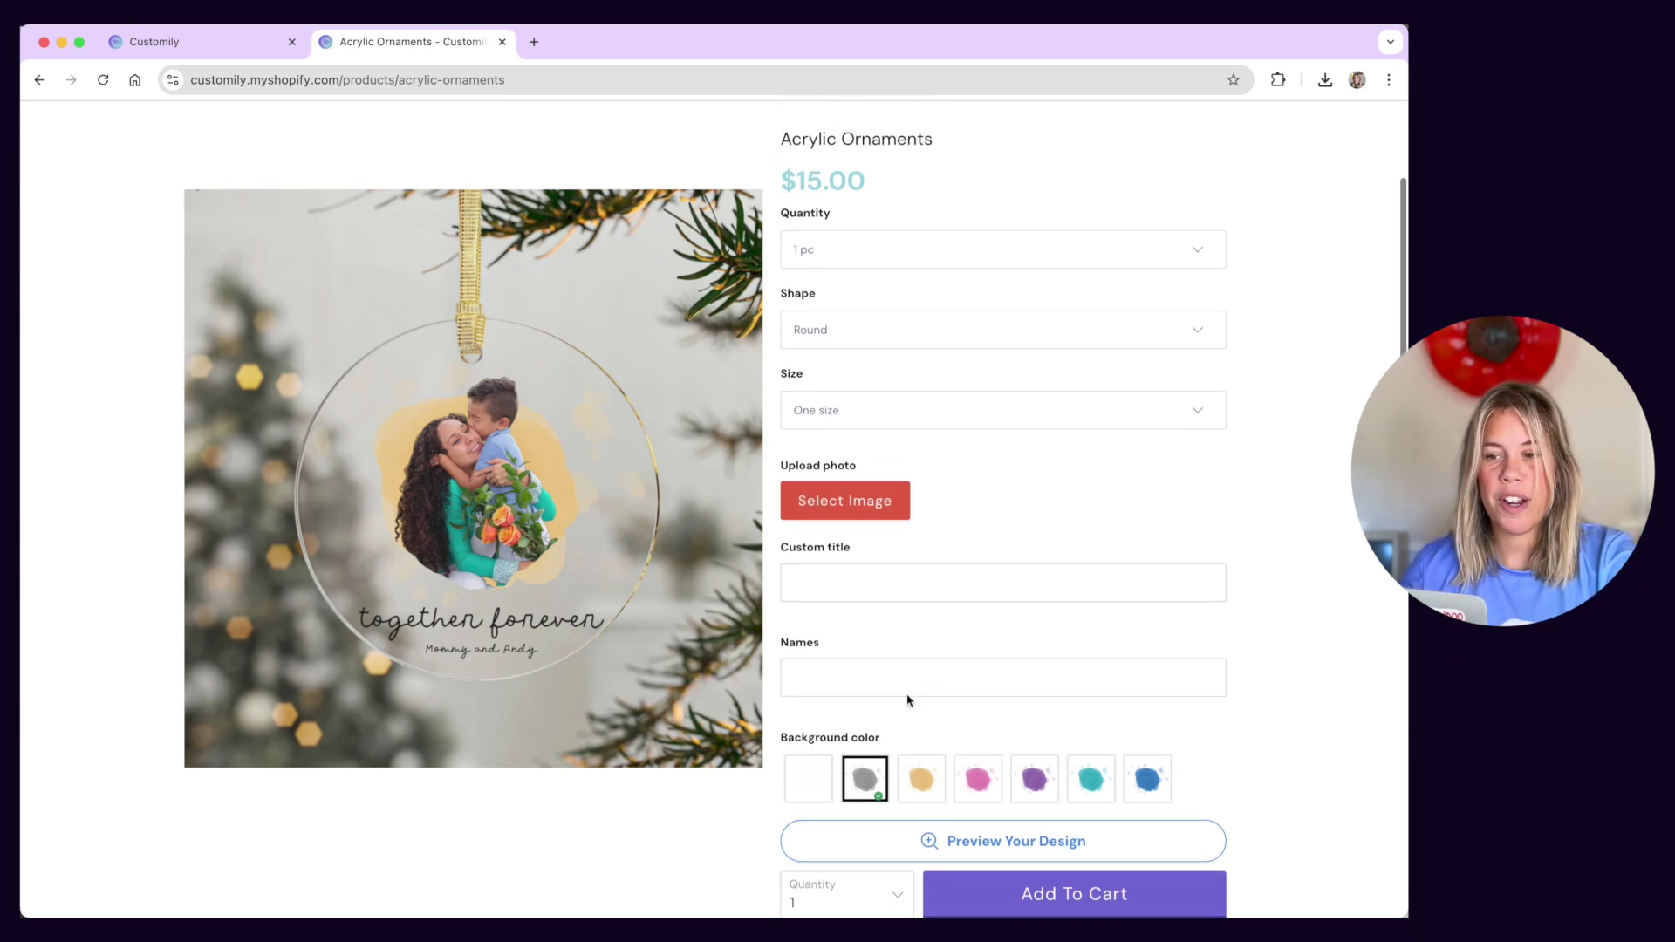
scroll(908, 701, "up", 5)
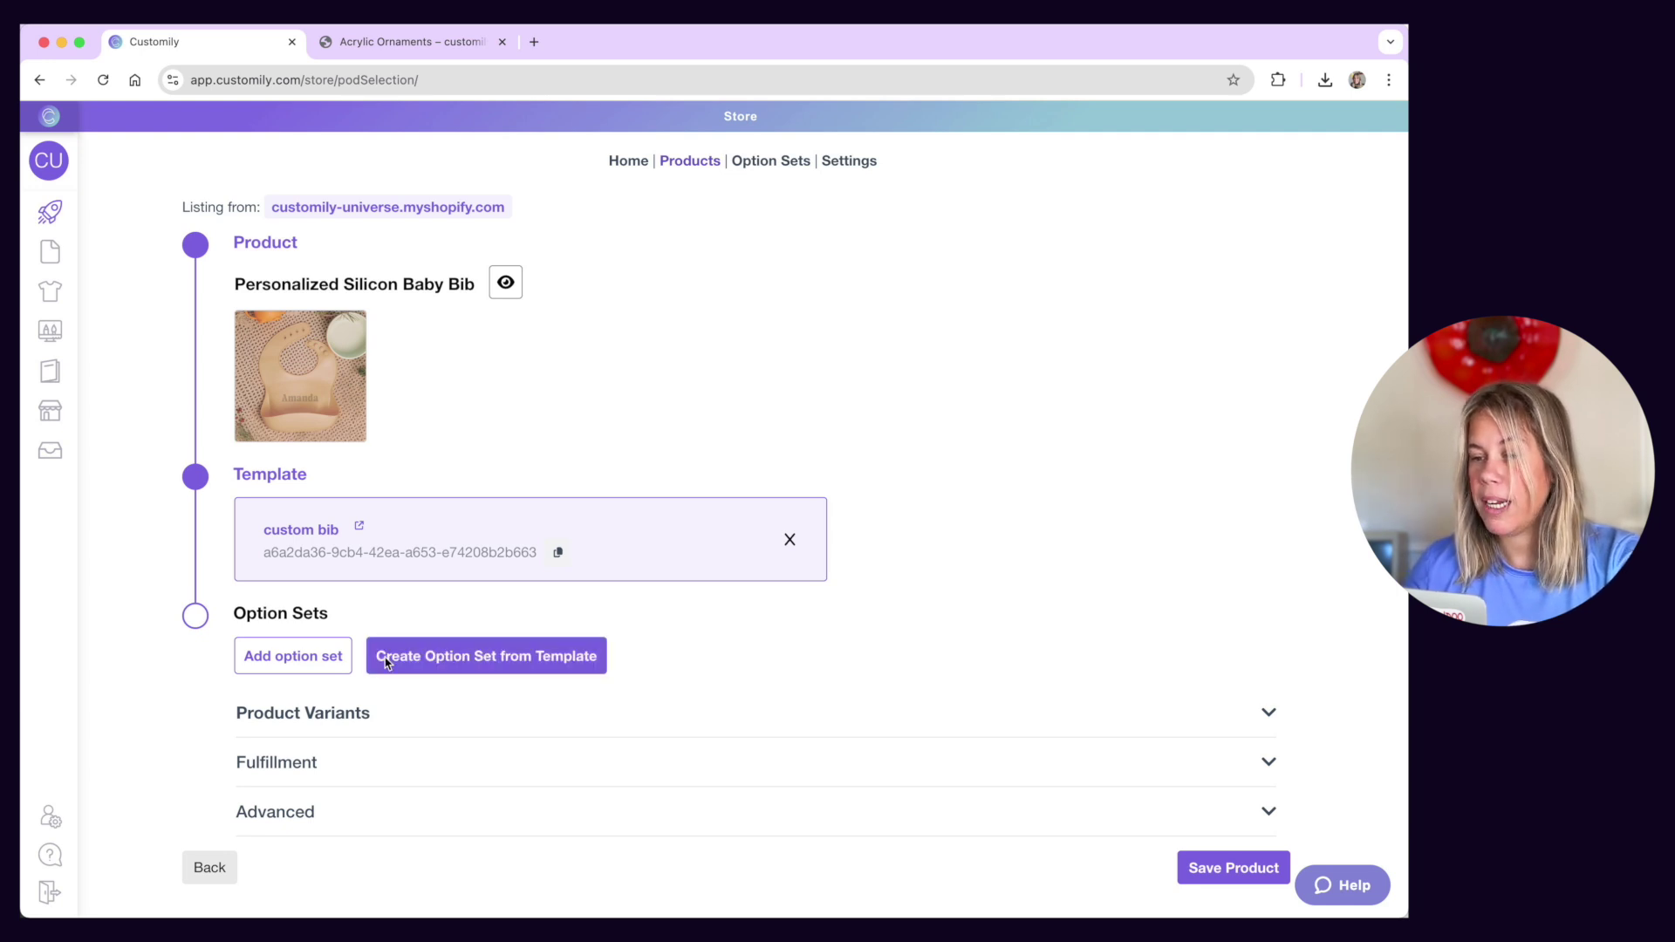
Step: Create 'custom bib (option set)' from the linked custom bib template
left_click(469, 662)
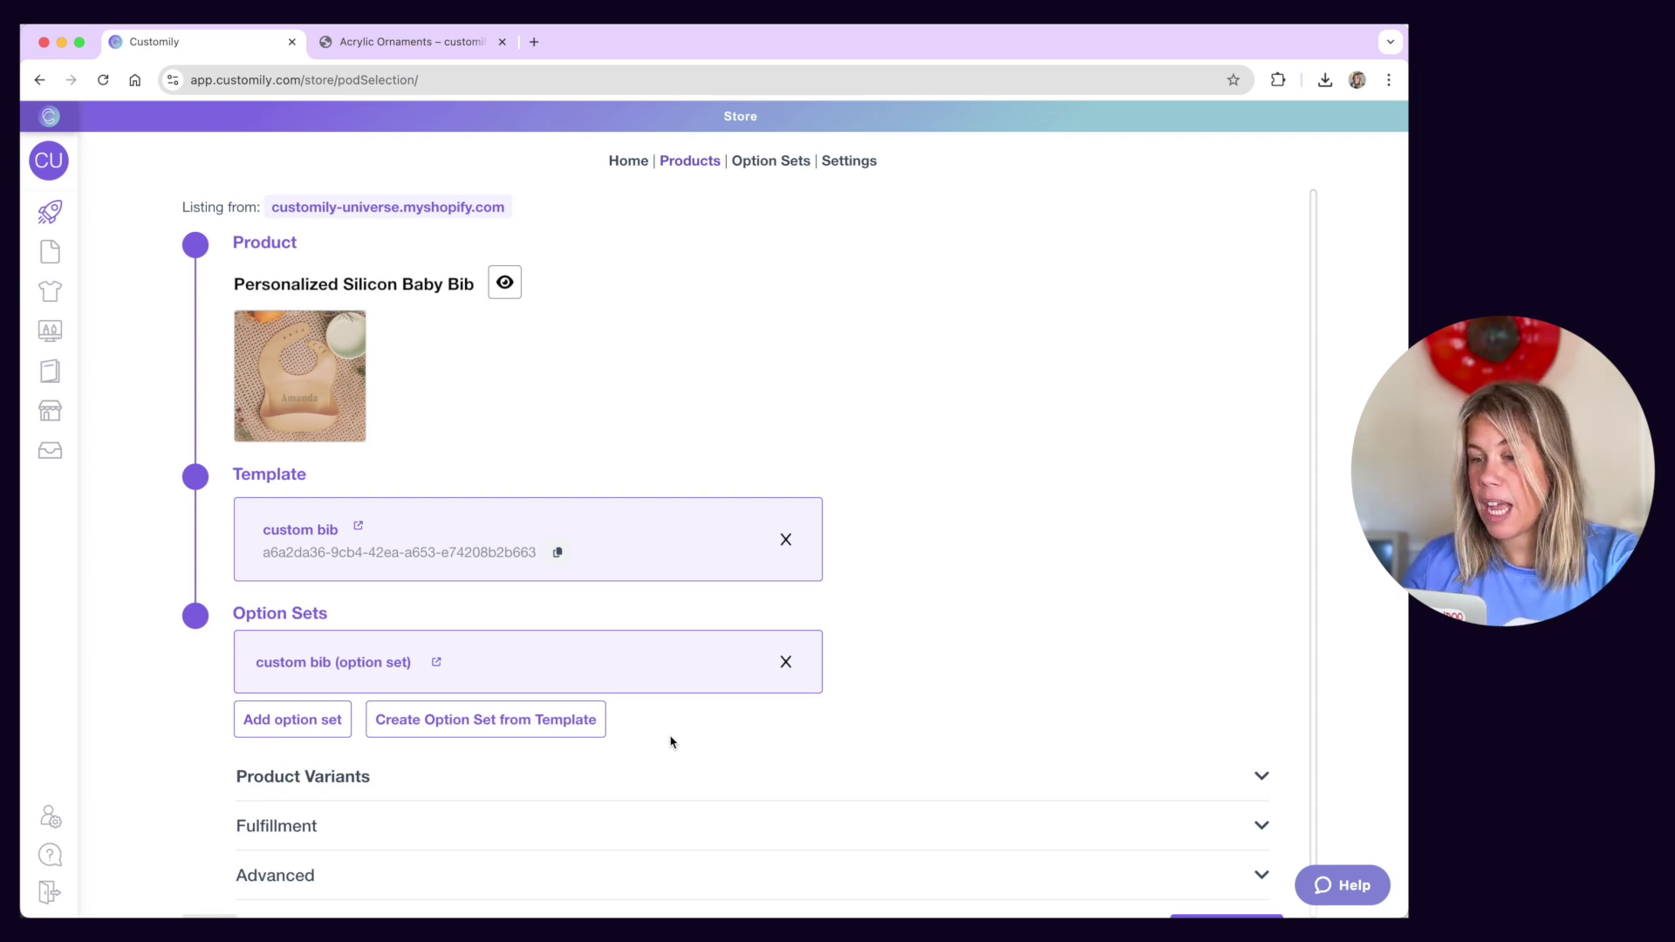
Step: Review the Product Variants settings, including the Color variant values and functions
scroll(672, 741, "down", 2)
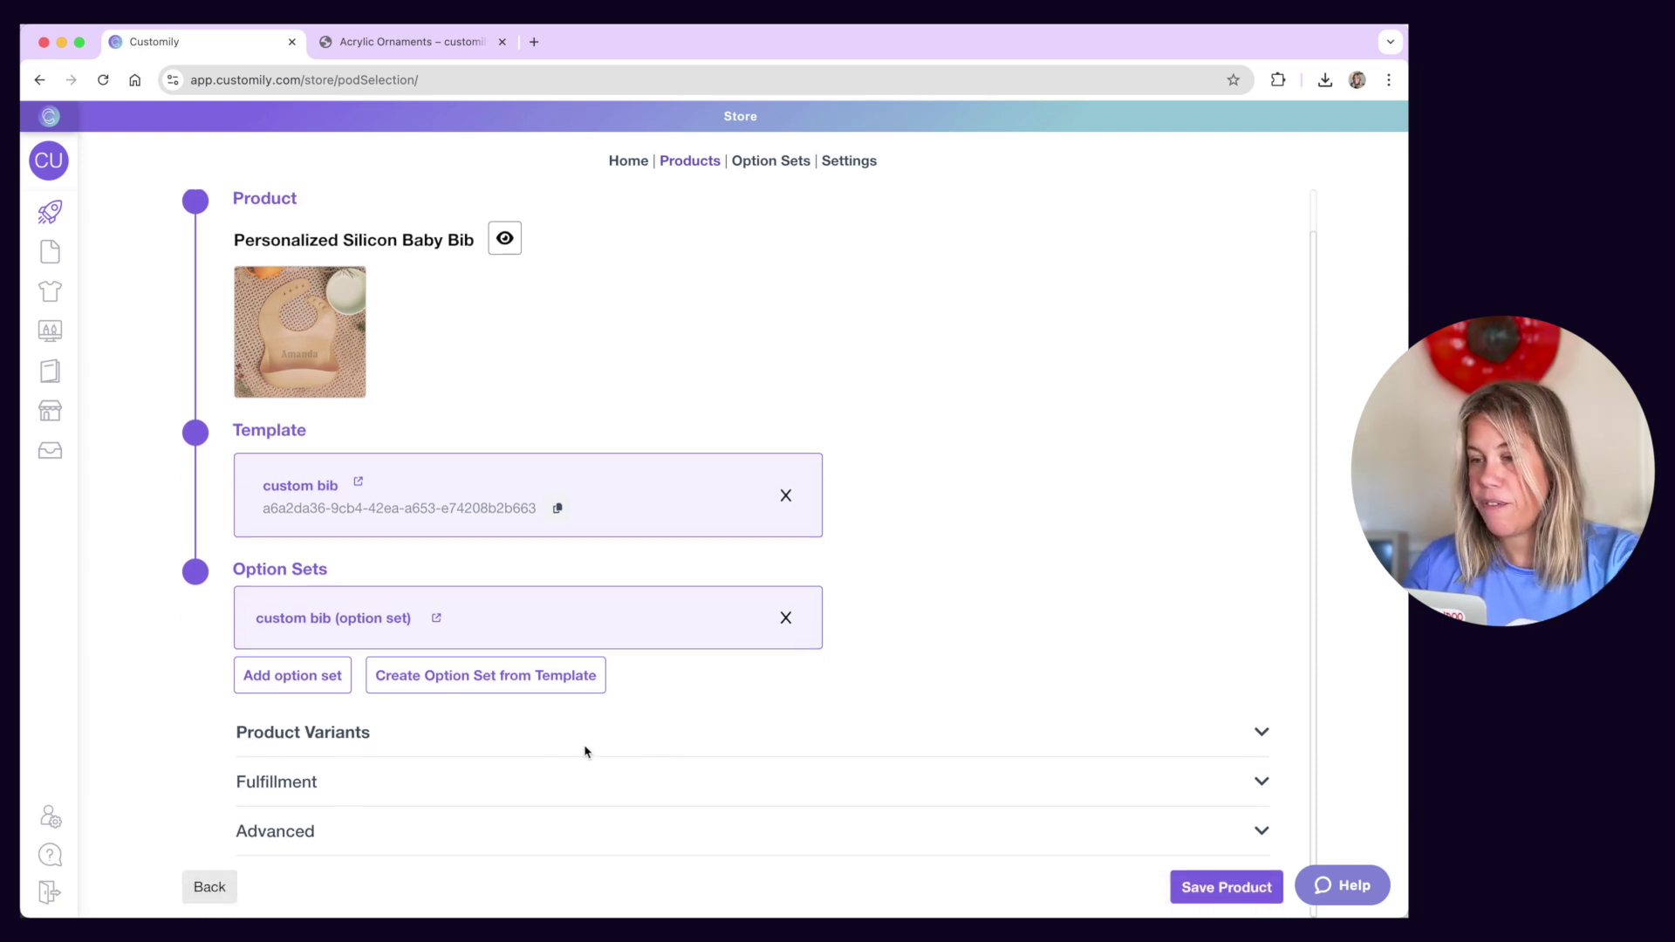
left_click(316, 741)
scroll(316, 741, "down", 5)
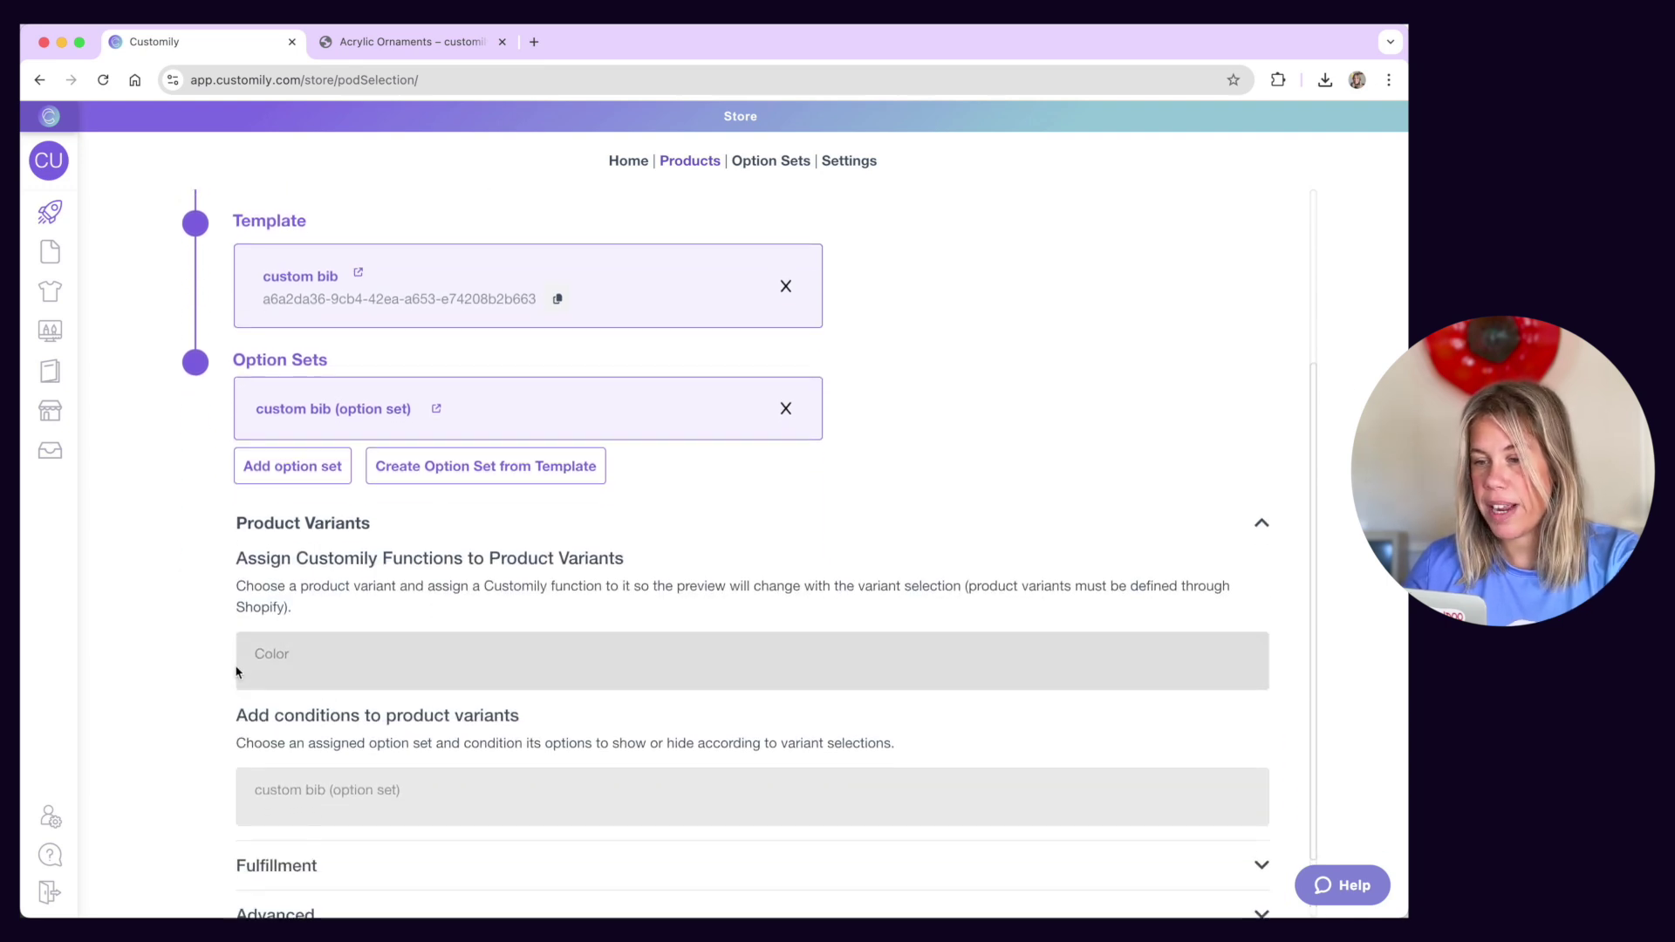
left_click(385, 667)
scroll(389, 665, "down", 5)
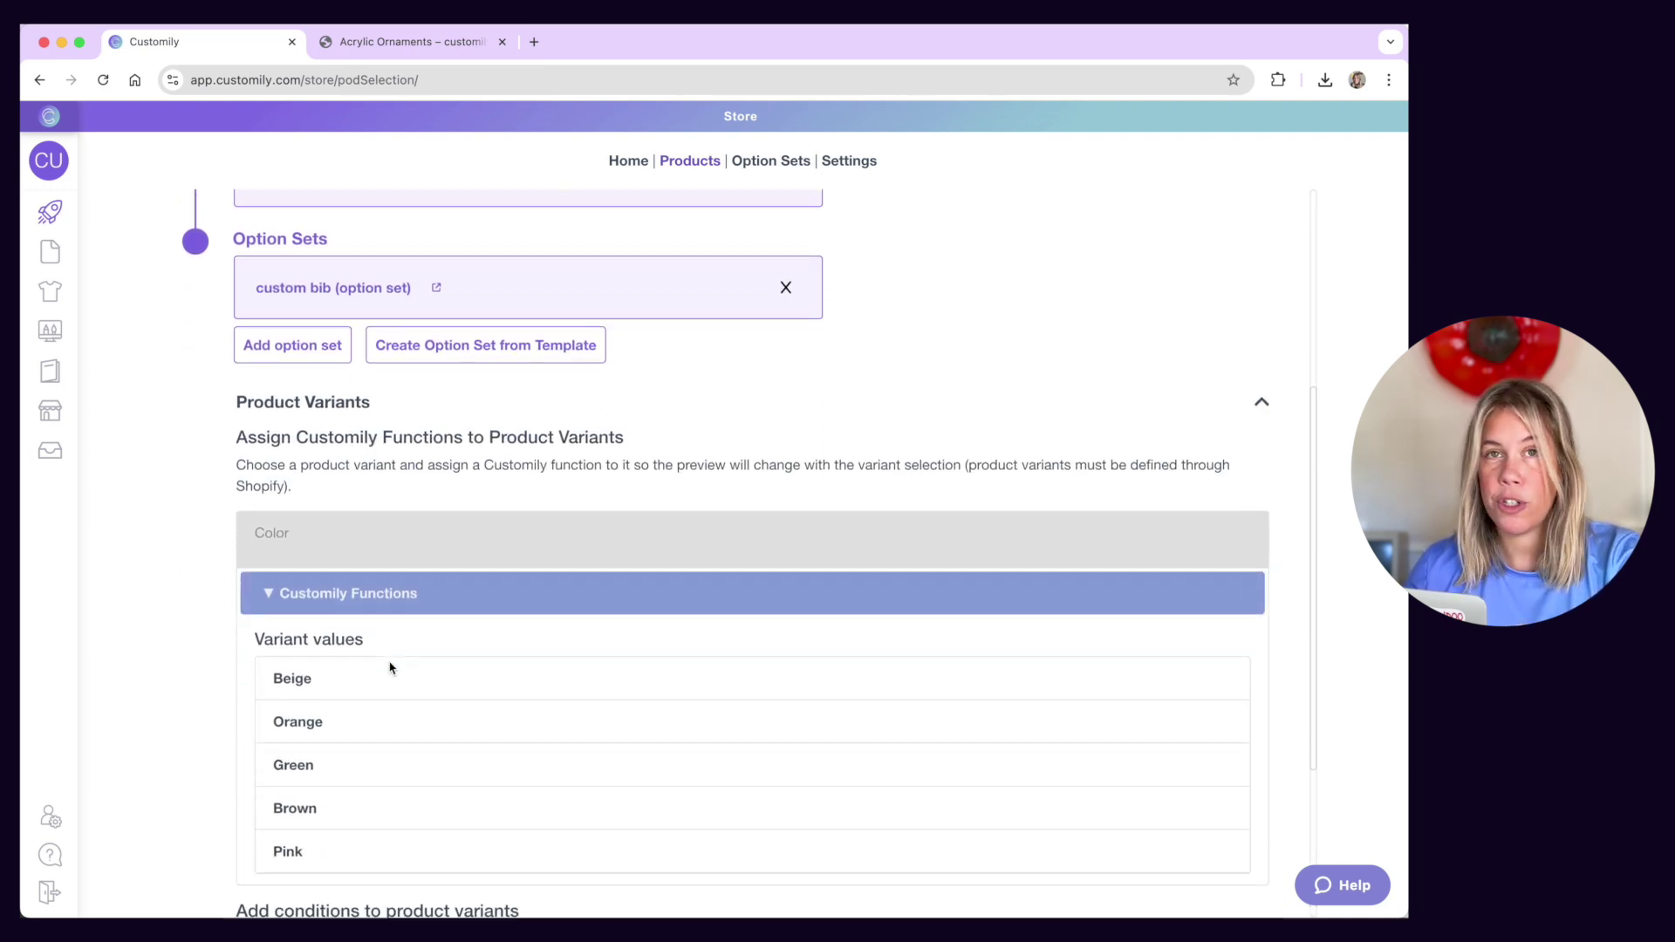
scroll(389, 661, "up", 2)
scroll(389, 663, "up", 3)
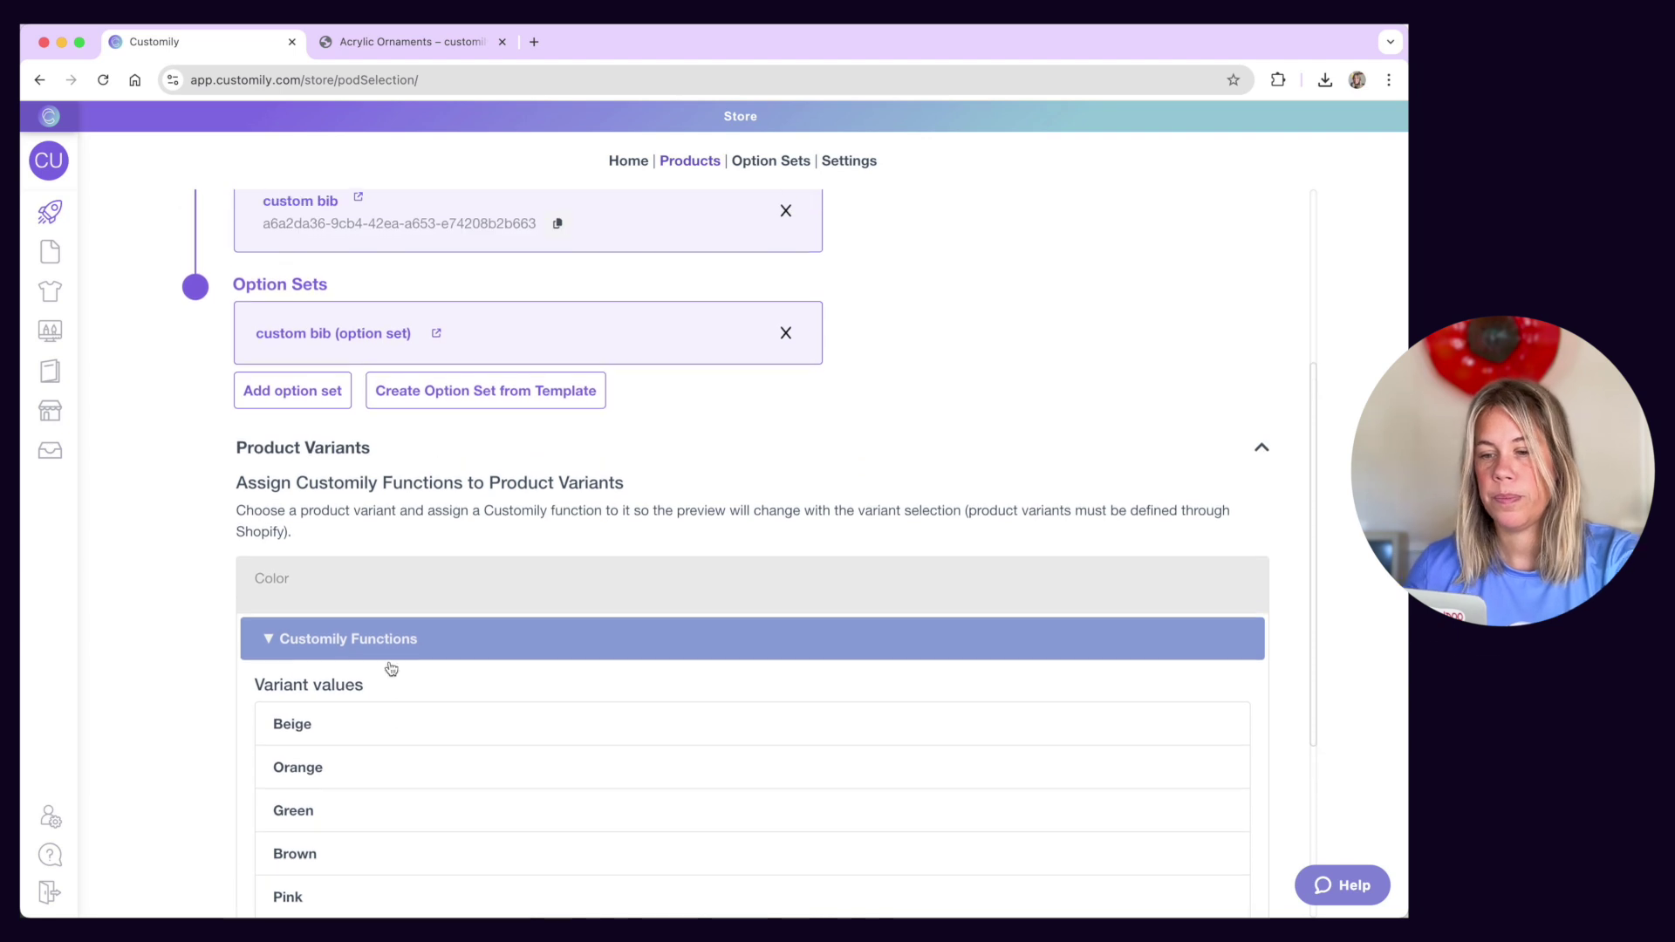
left_click(390, 450)
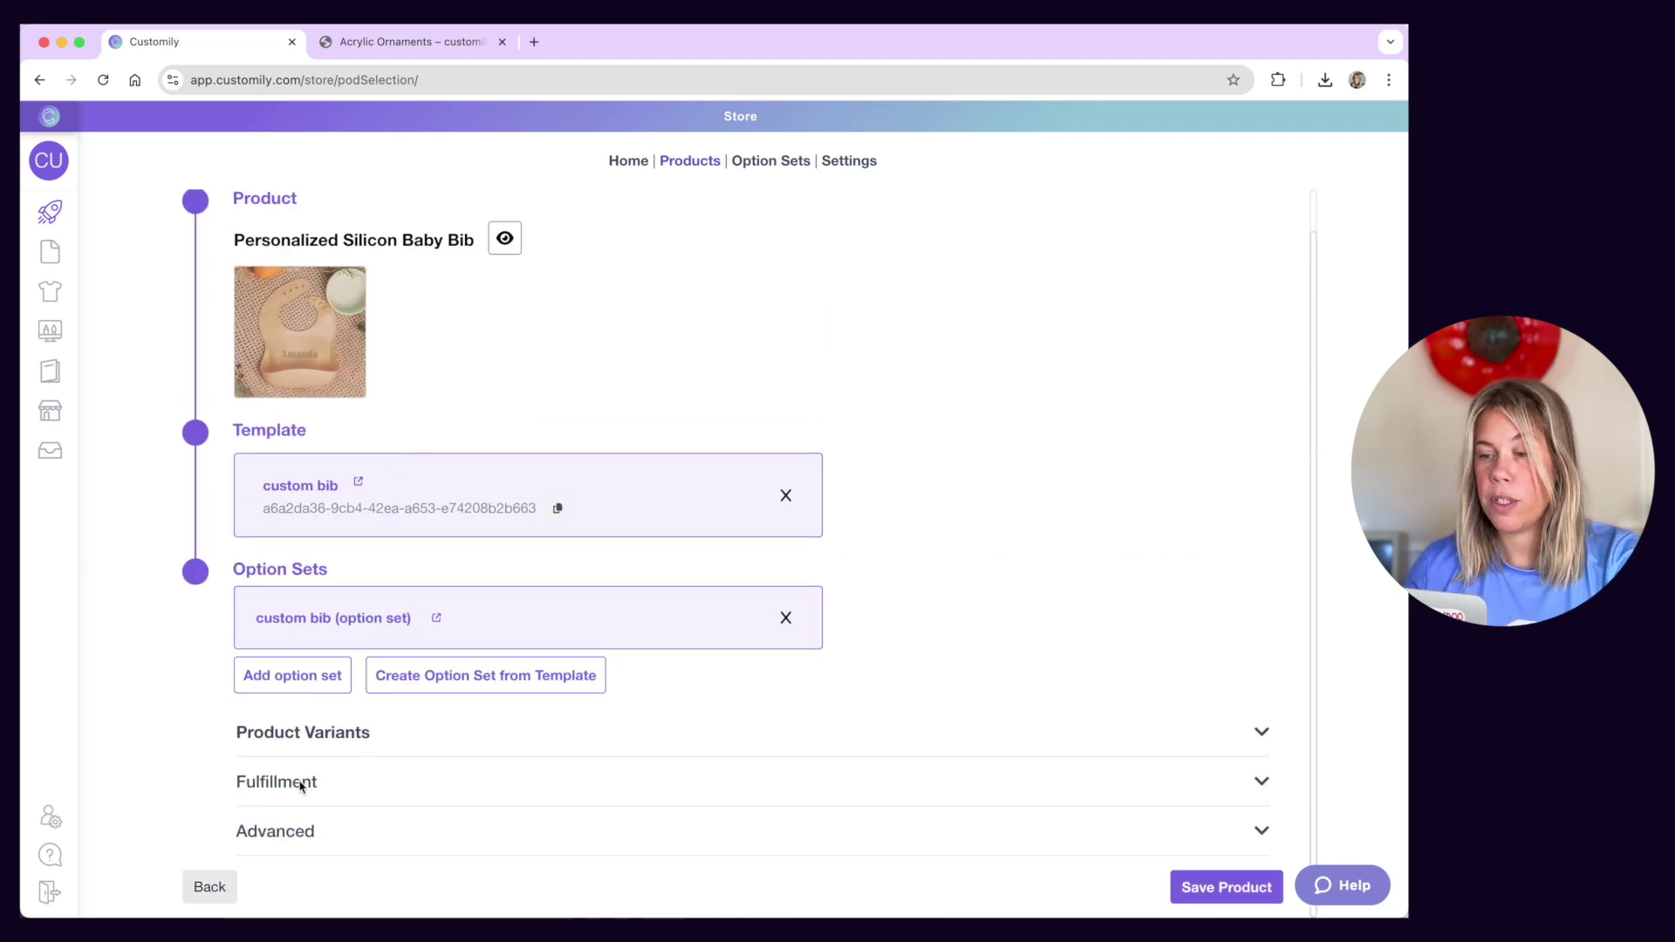
Step: Check the Fulfillment details and save the baby bib product
left_click(360, 787)
scroll(360, 787, "down", 3)
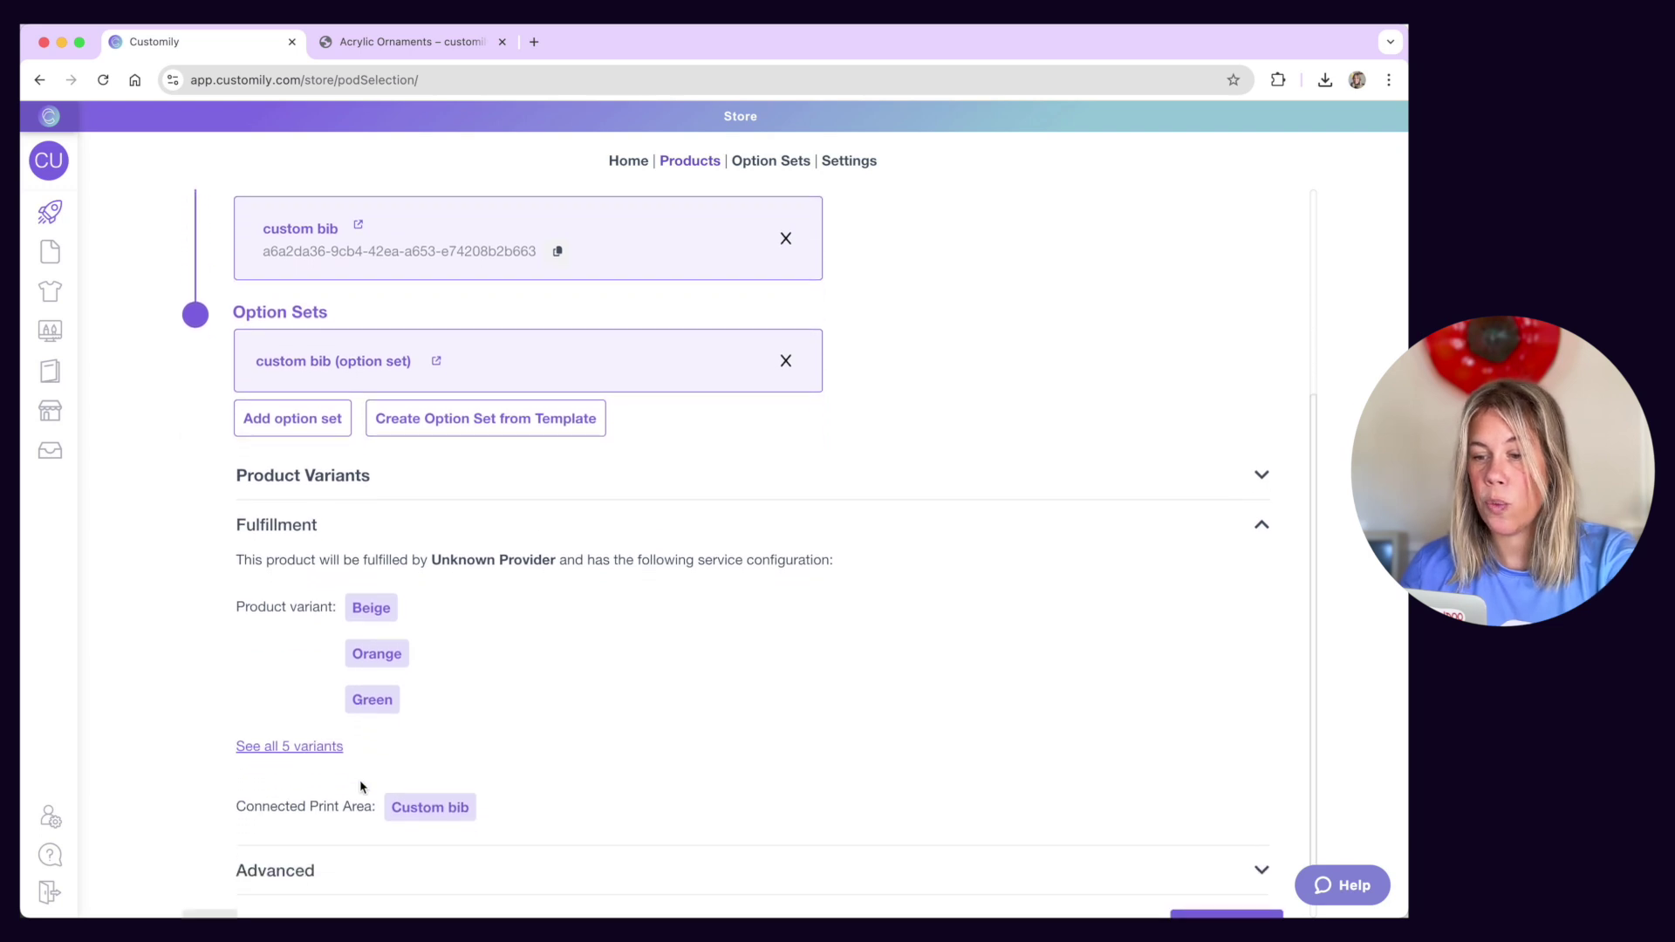
left_click(431, 524)
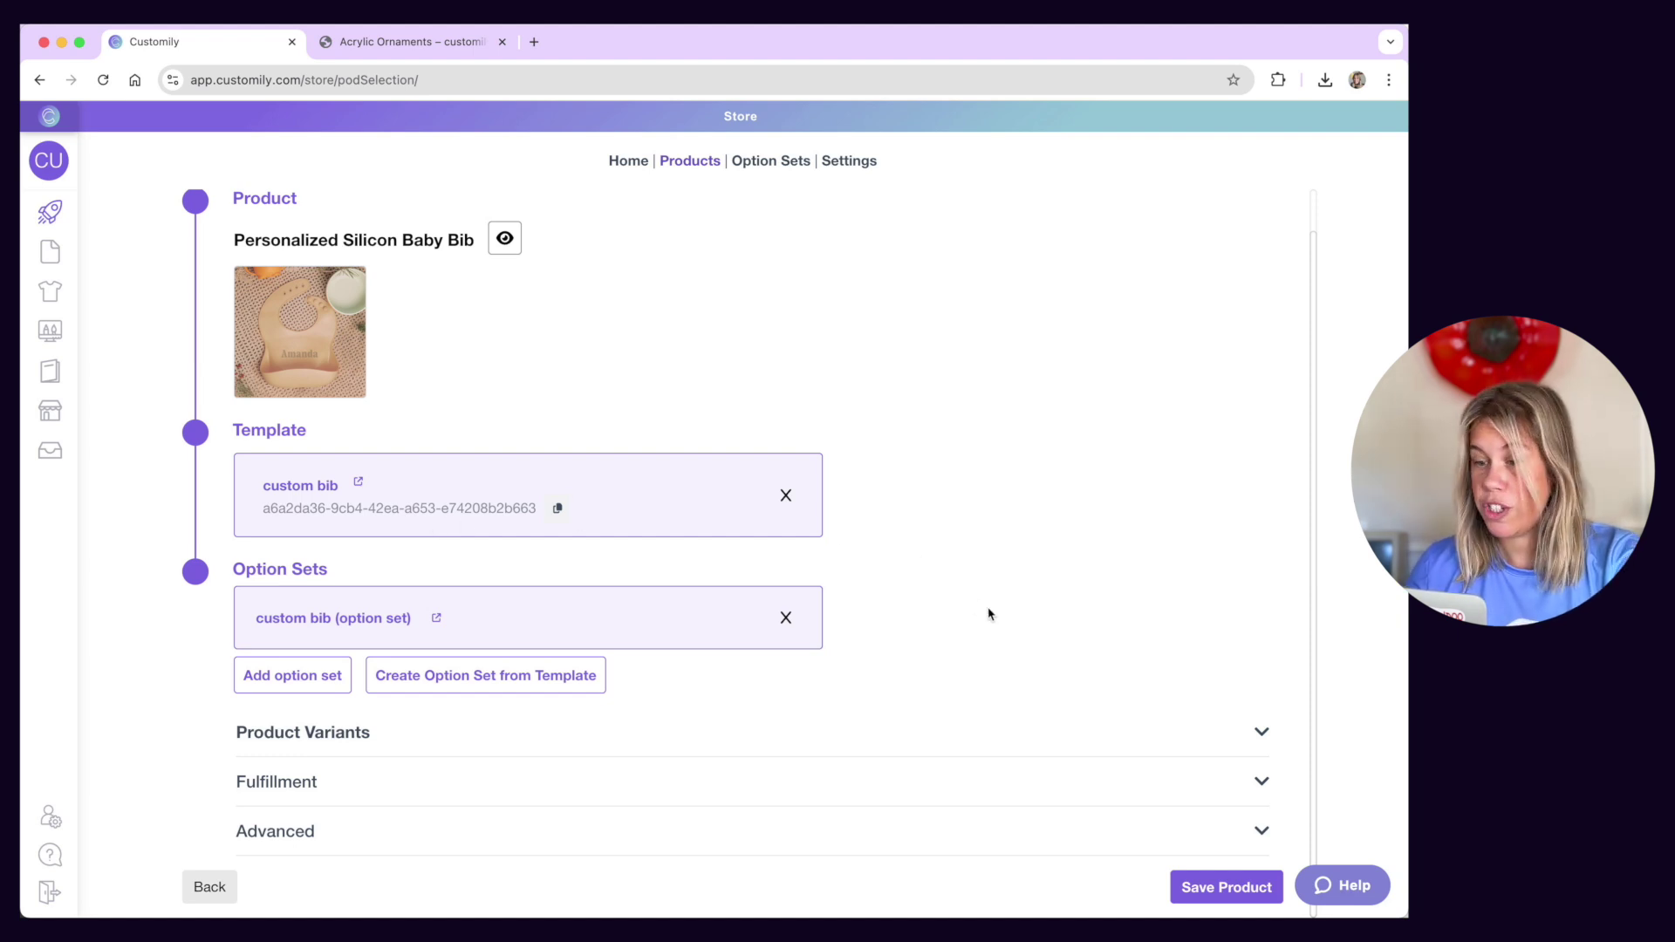
left_click(1204, 890)
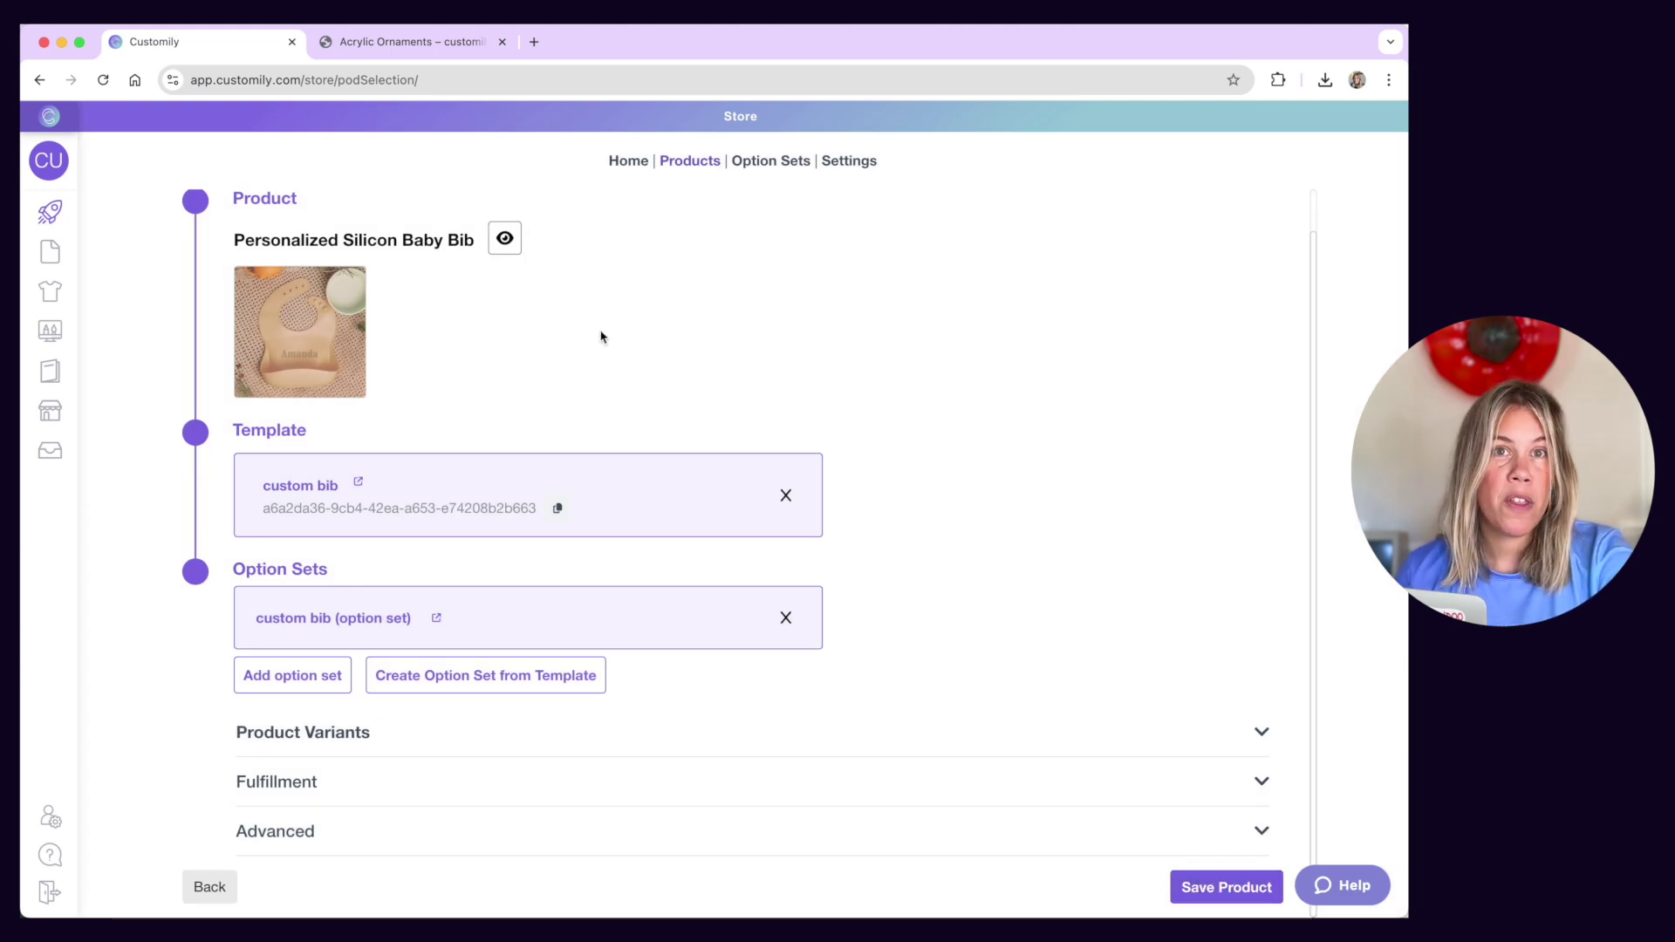
Step: On the bib's store page, enter a sample baby name and preview it in The Vegals font
left_click(503, 246)
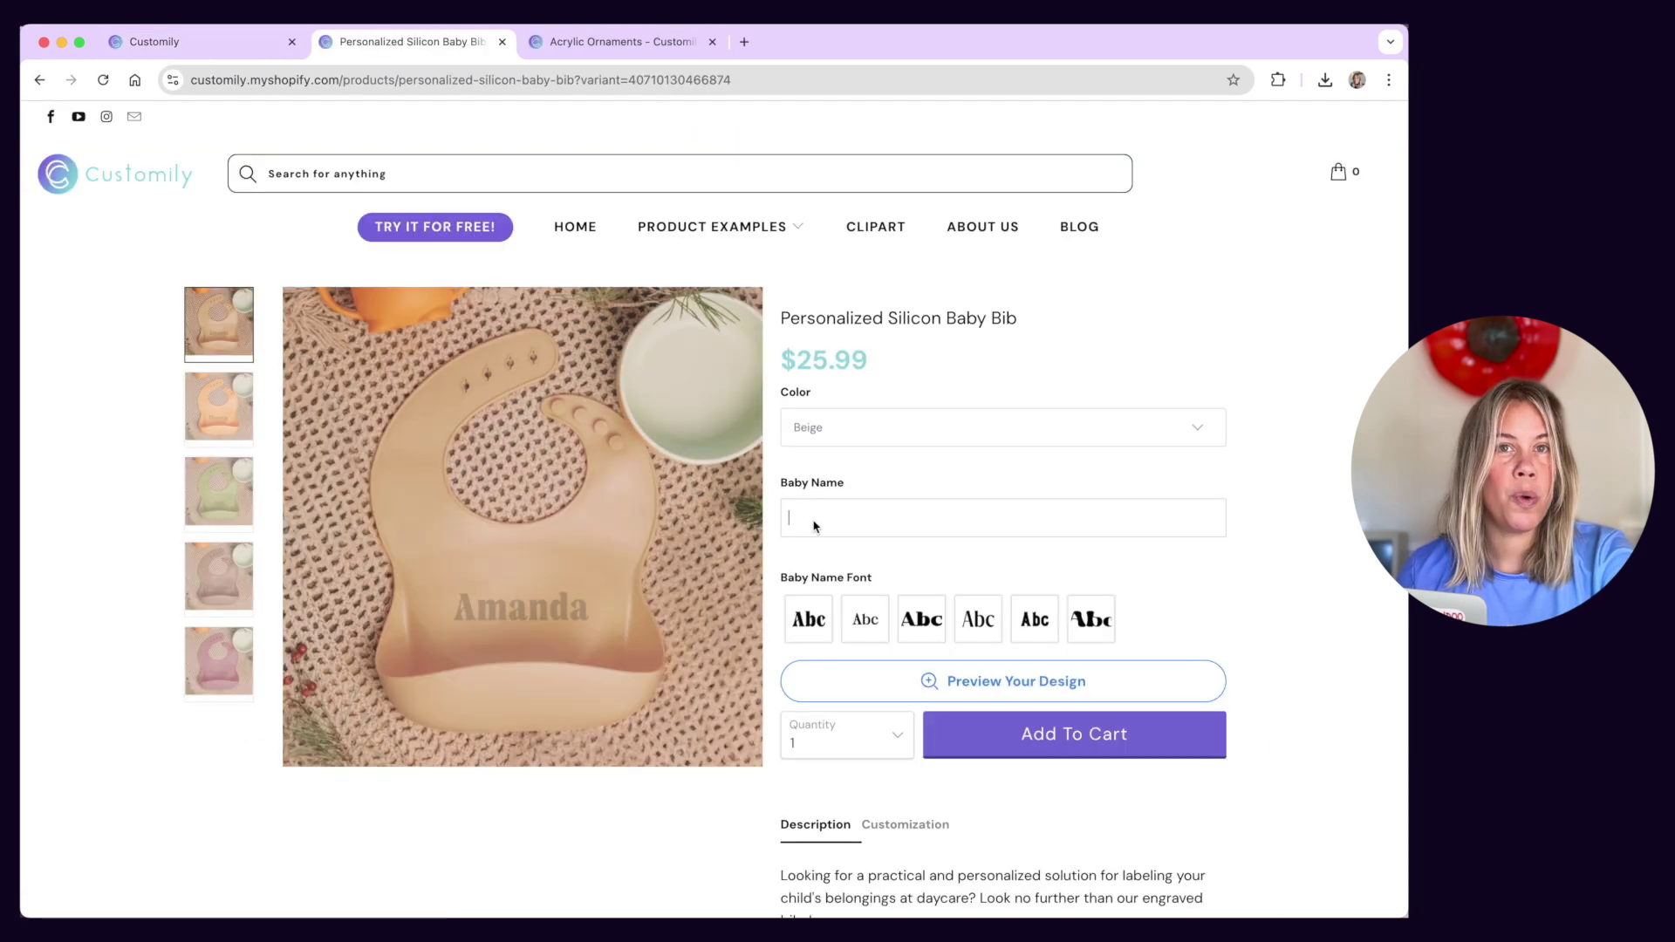
left_click(814, 525)
type("Tommy")
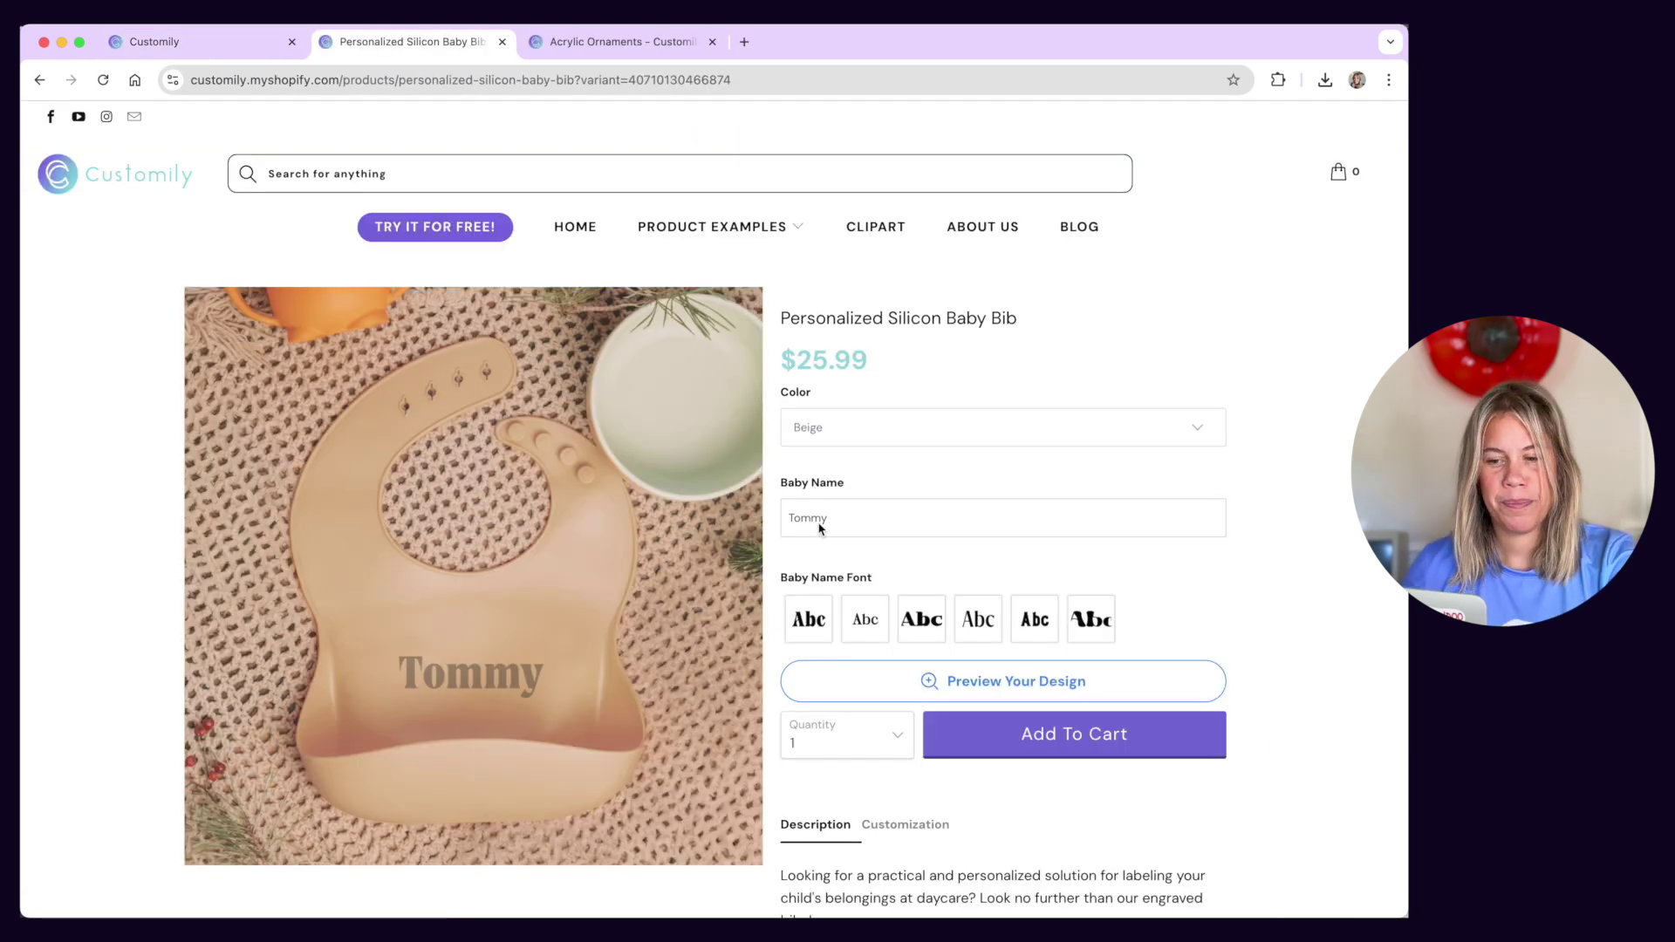
left_click(865, 625)
left_click(909, 626)
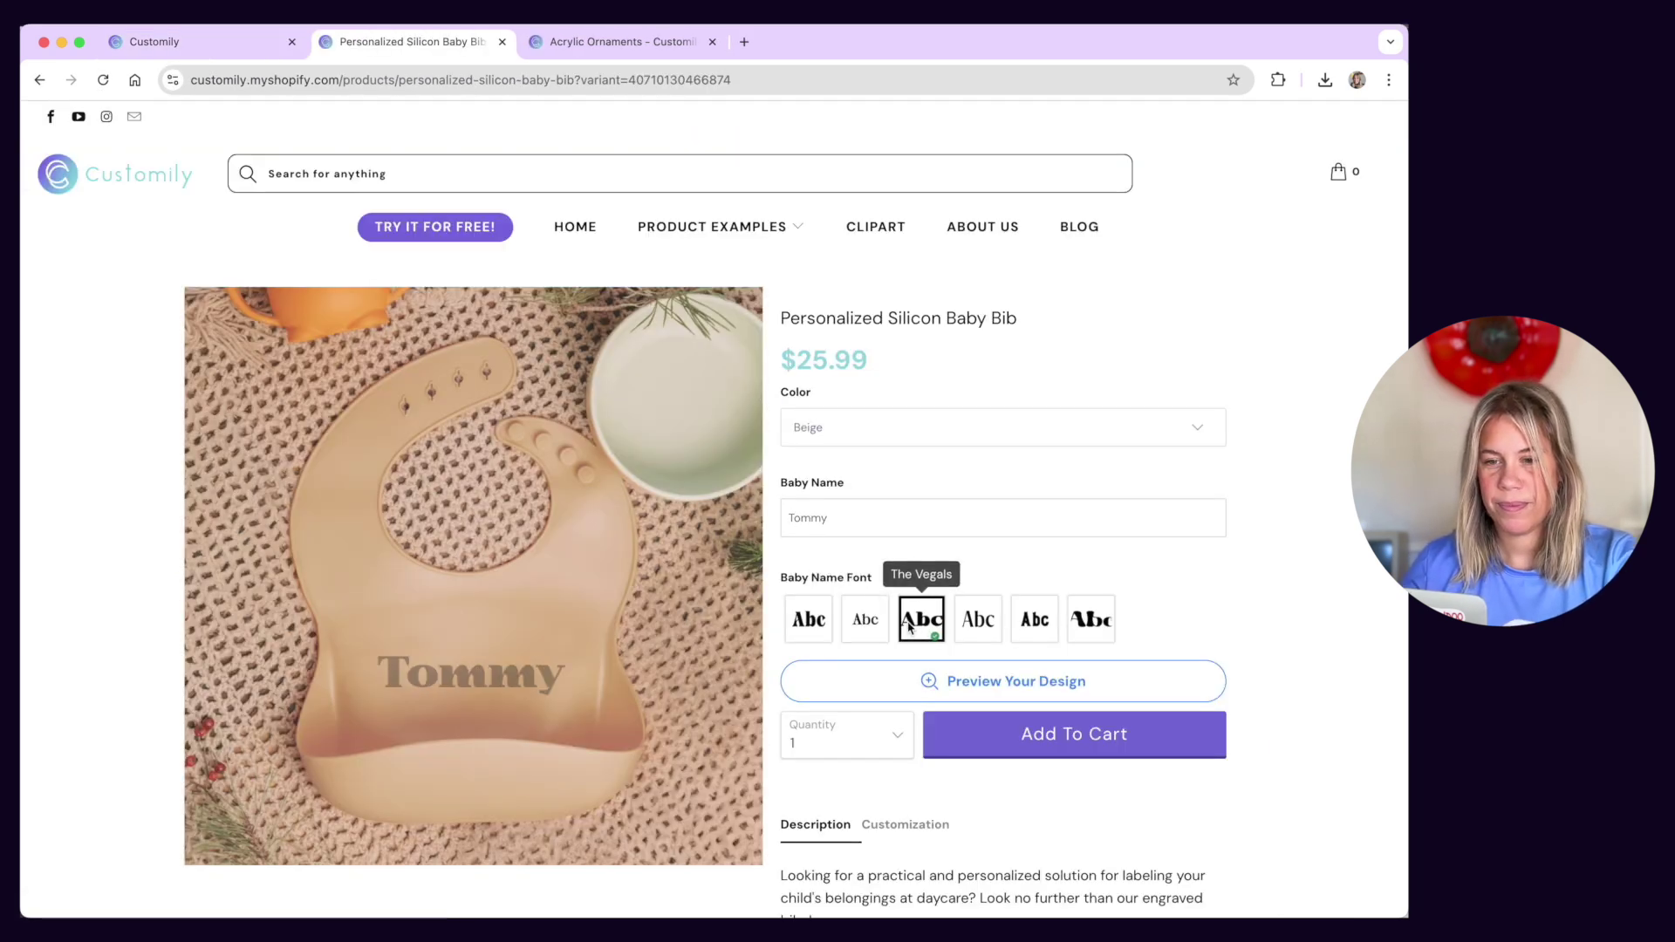